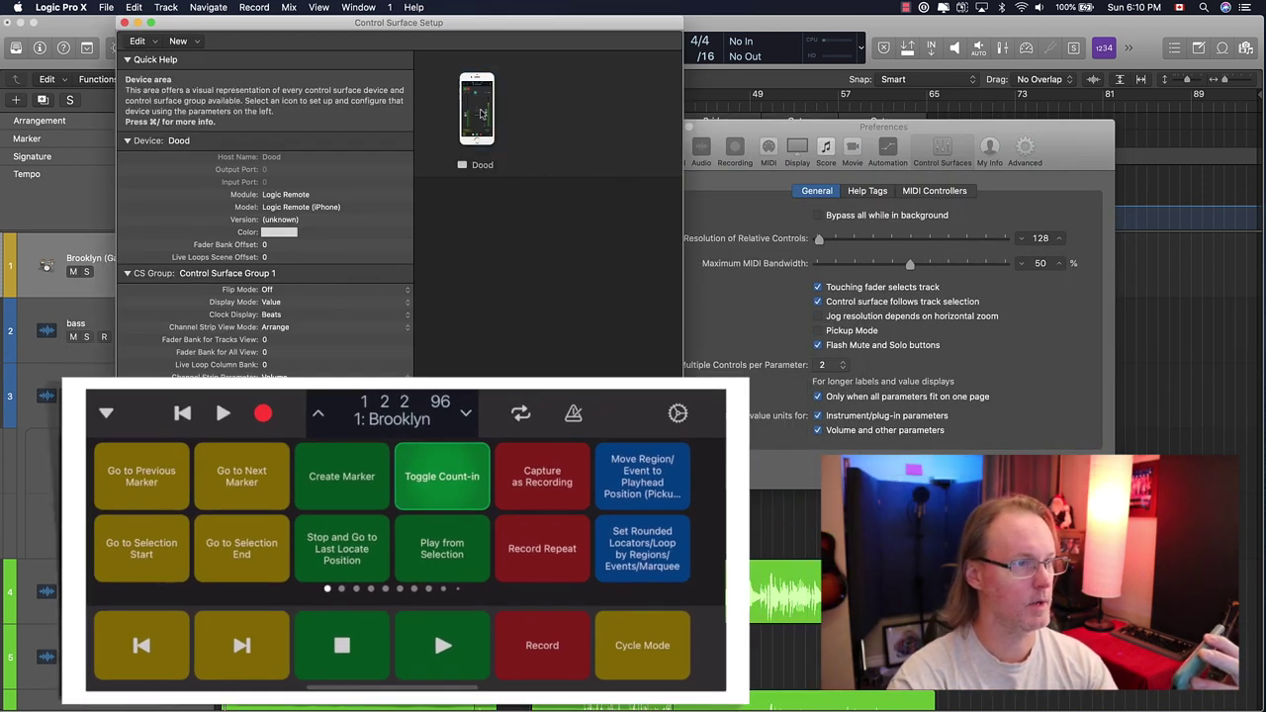
Delete the iPhone Logic Remote device from the control surface setup, accept its reconnection, and close the setup and preferences windows
left_click(482, 114)
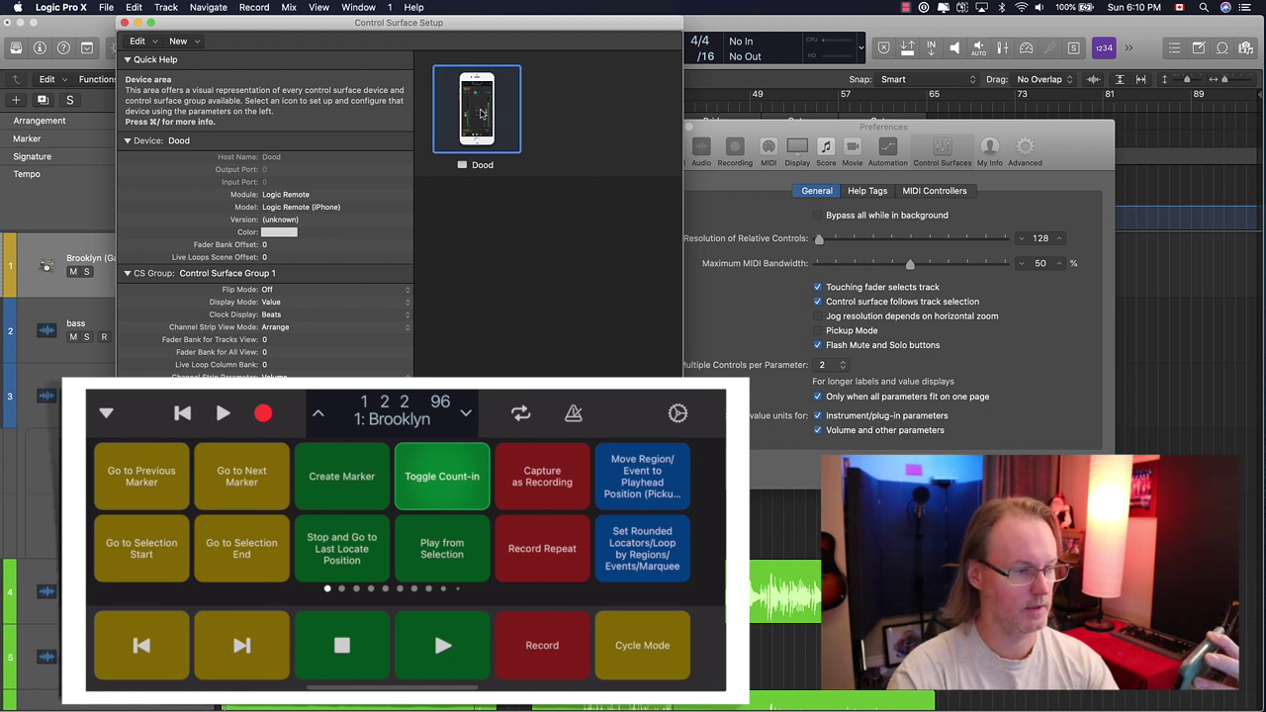
key("Delete")
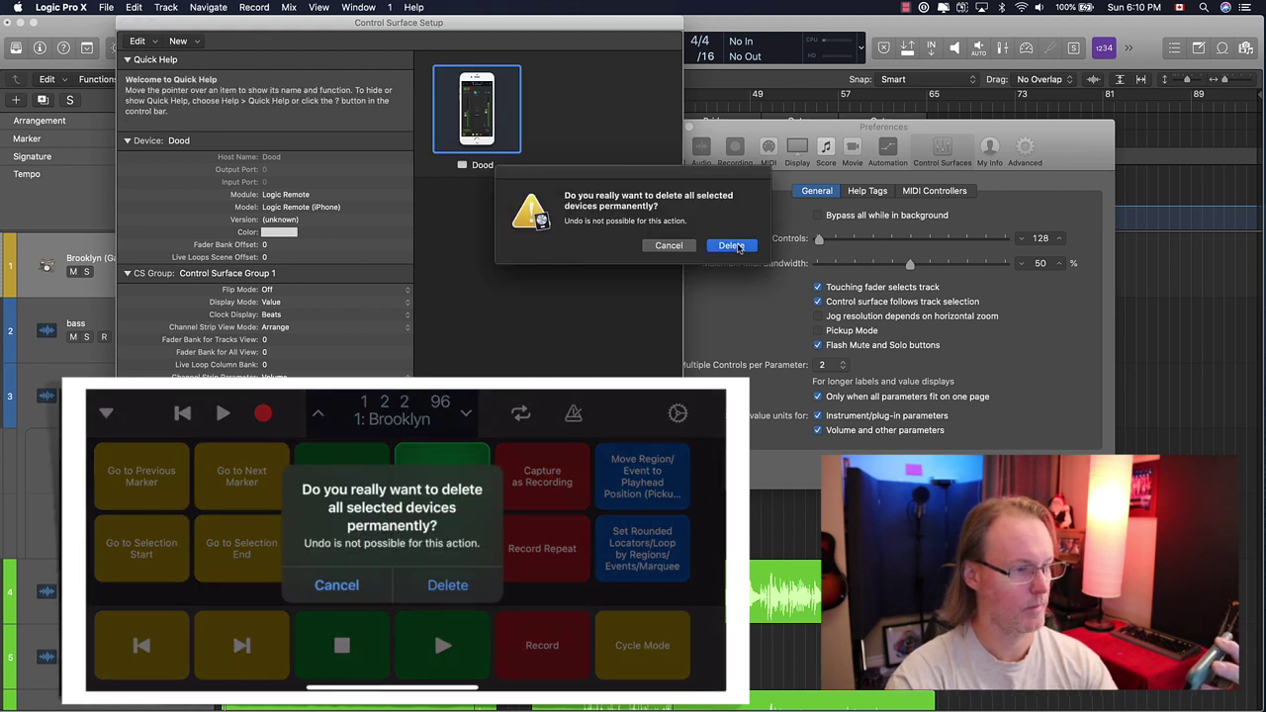
left_click(732, 245)
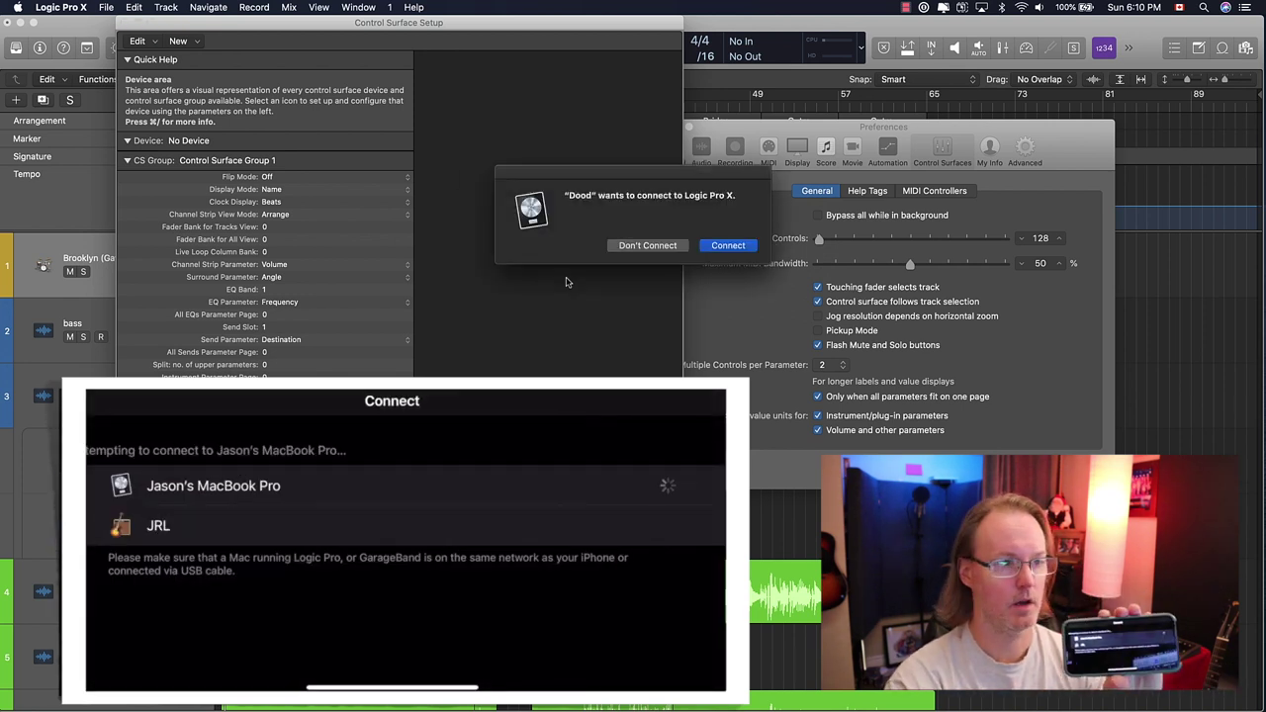
left_click(728, 249)
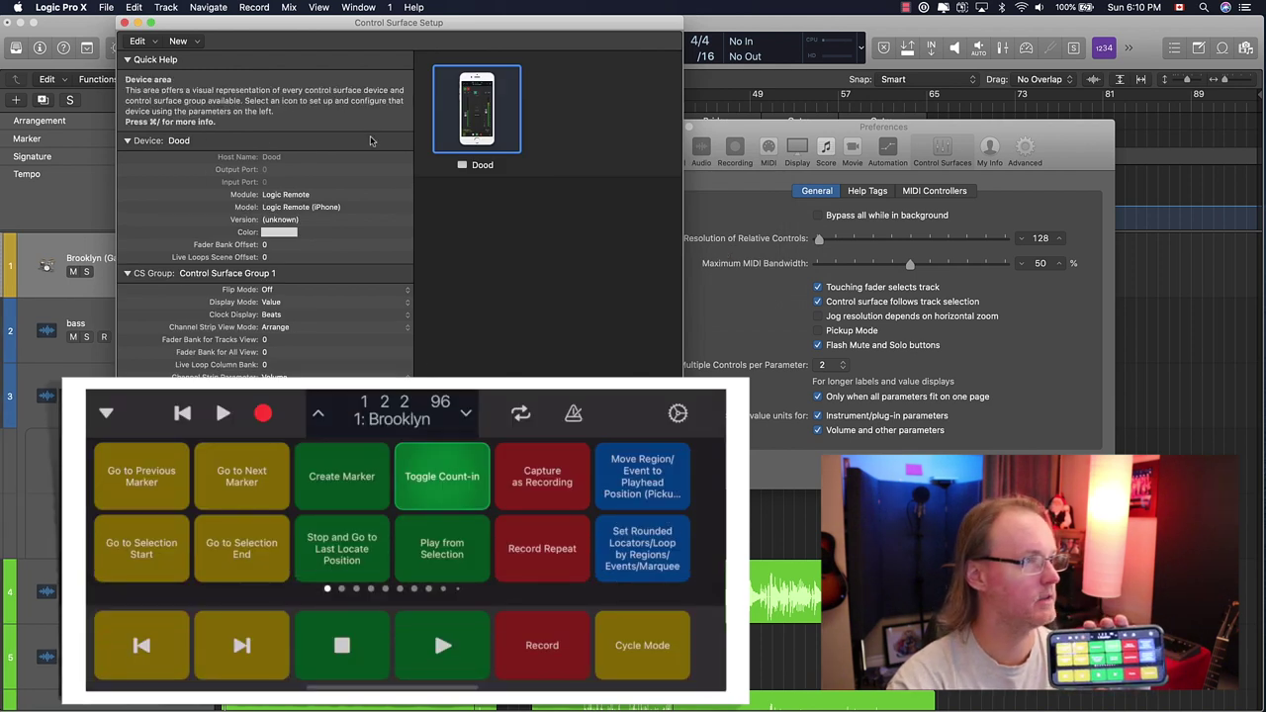
left_click(124, 23)
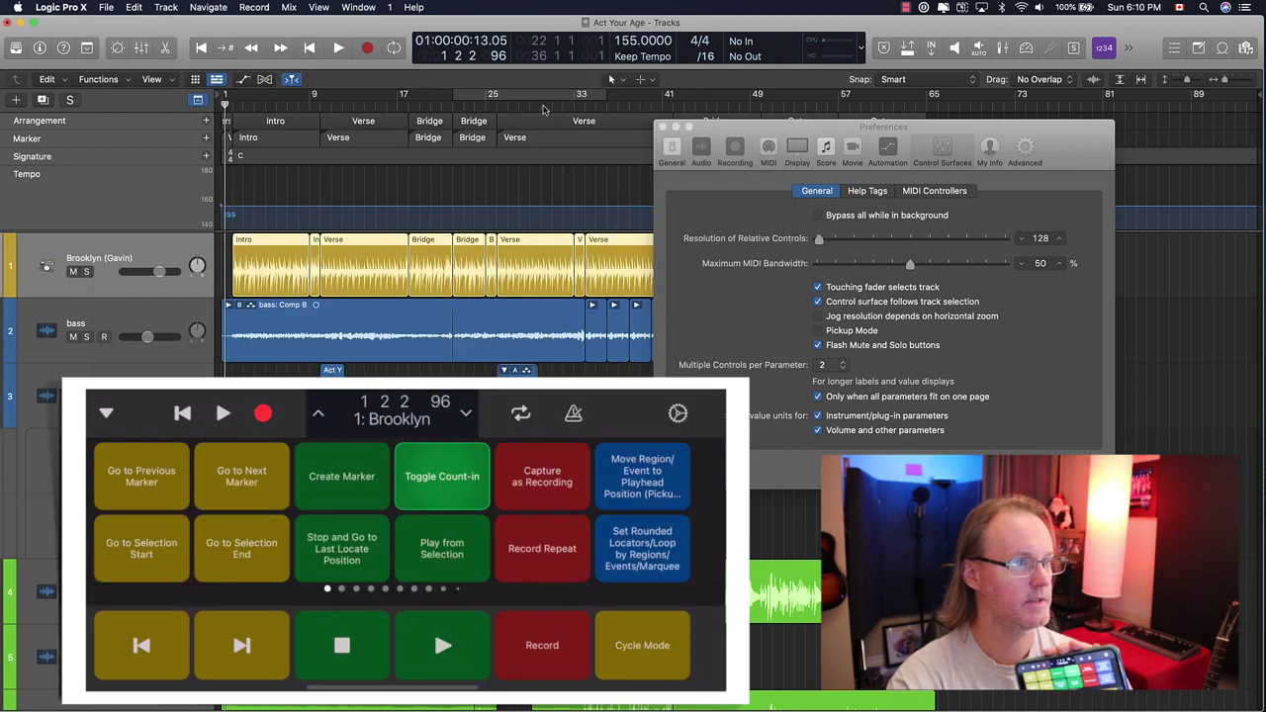
left_click(663, 127)
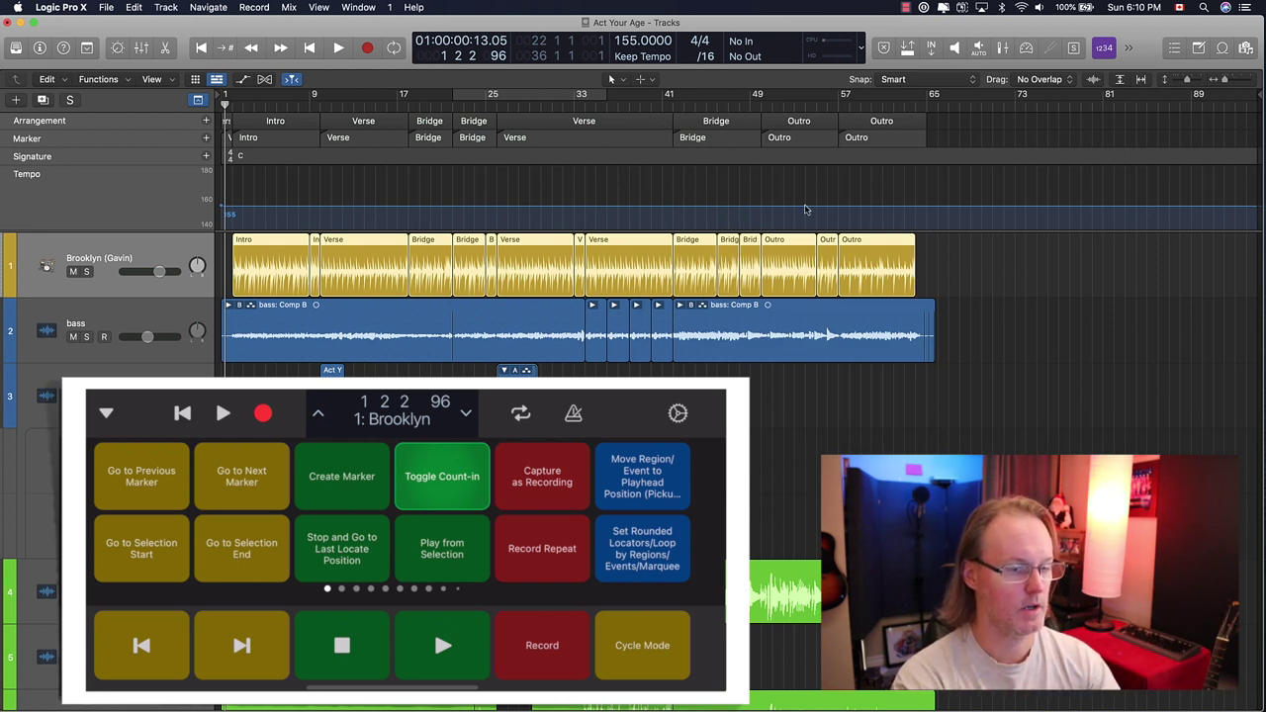
Step up and down through the track list to select the GTR1 - source track, and return the playhead to the project start
key("Down")
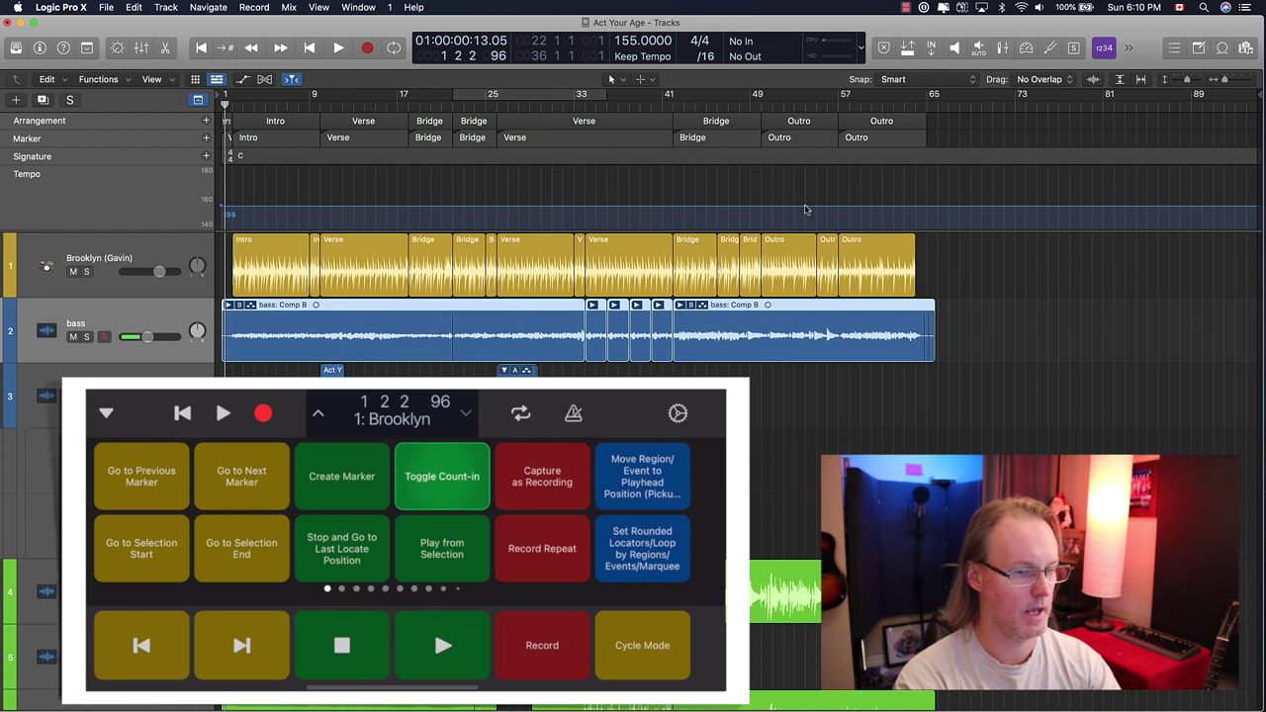
key("Down")
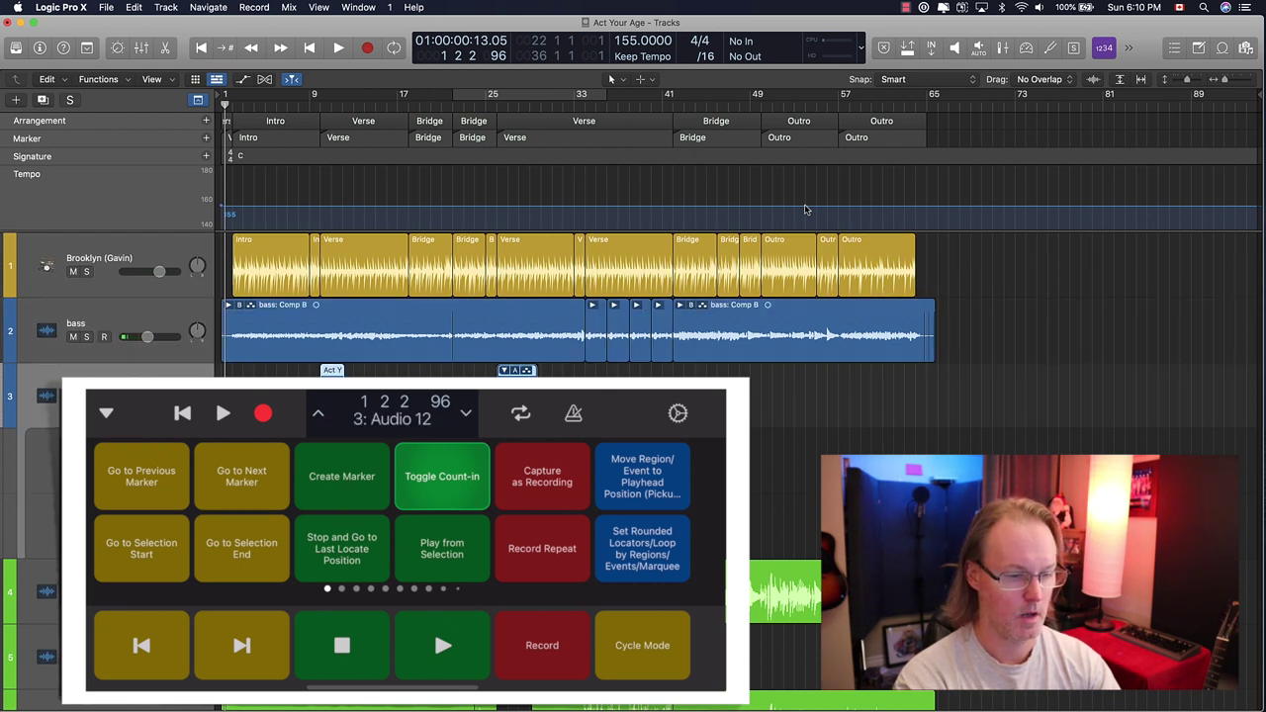
key("Up")
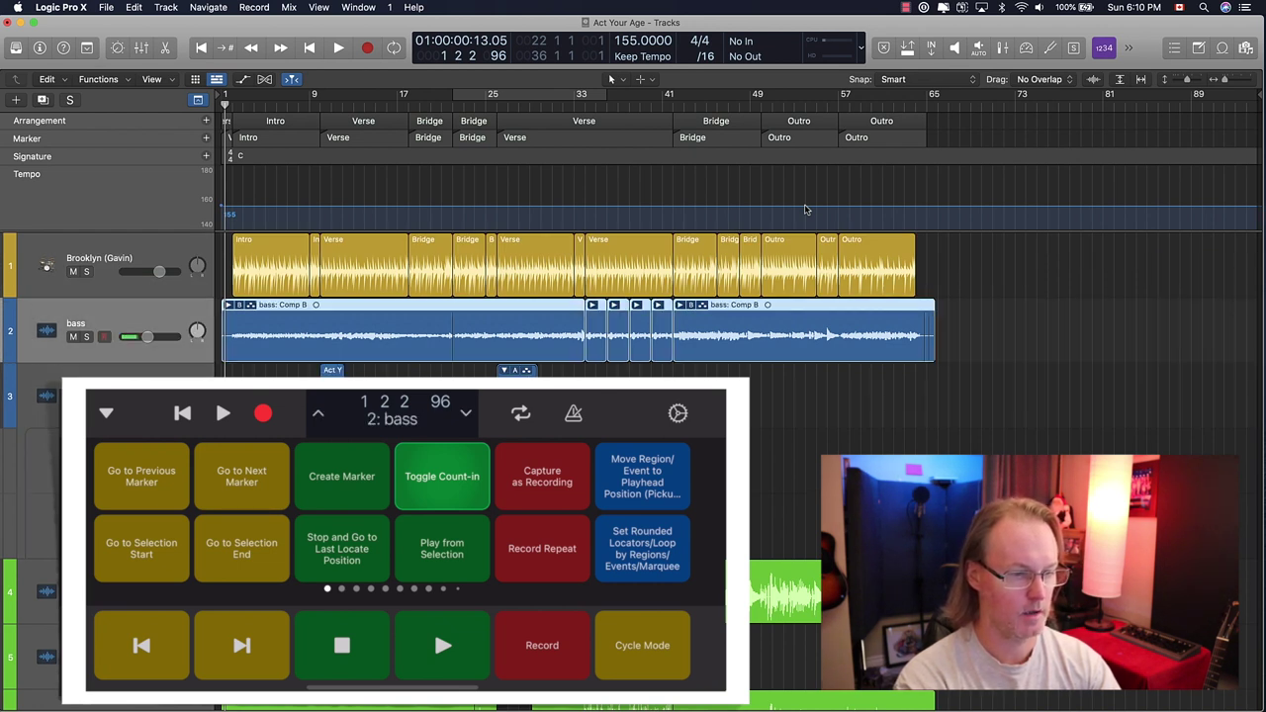
key("Up")
key("Down")
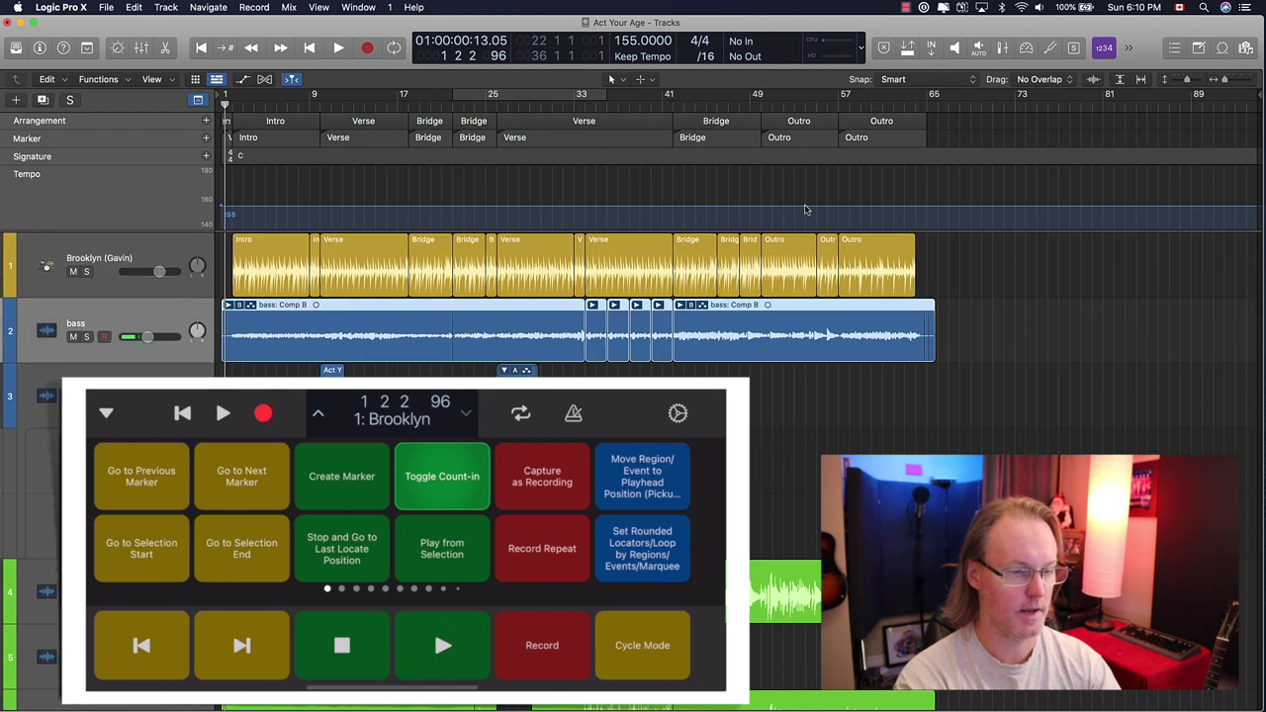
key("Down")
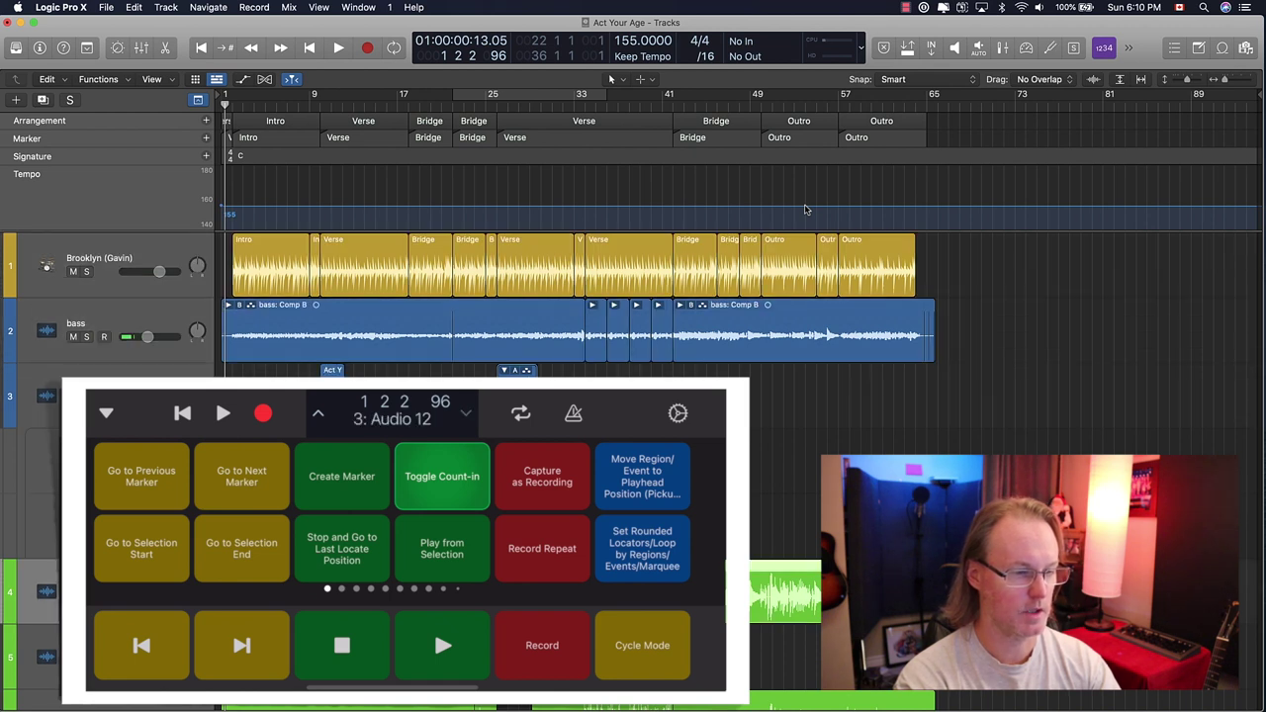
key("Return")
key("Down")
key("Down")
key("Down")
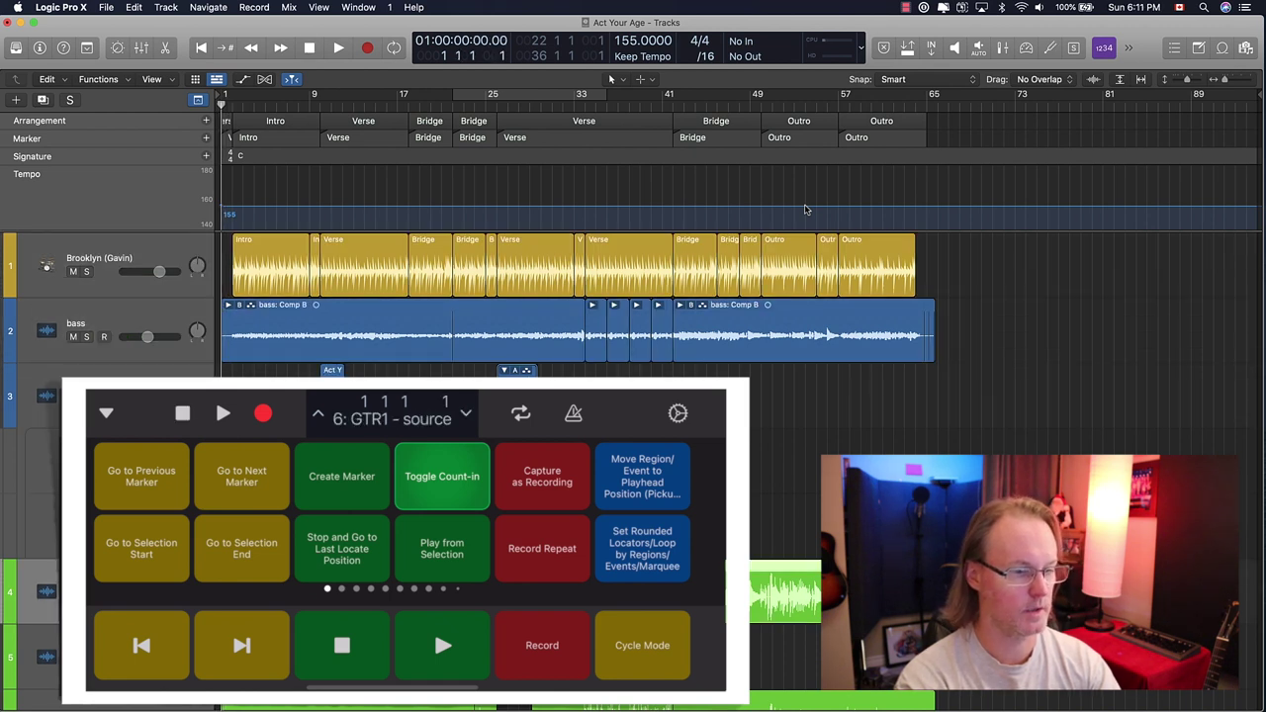
Play the project briefly, and switch Cycle mode on and off again
key("space")
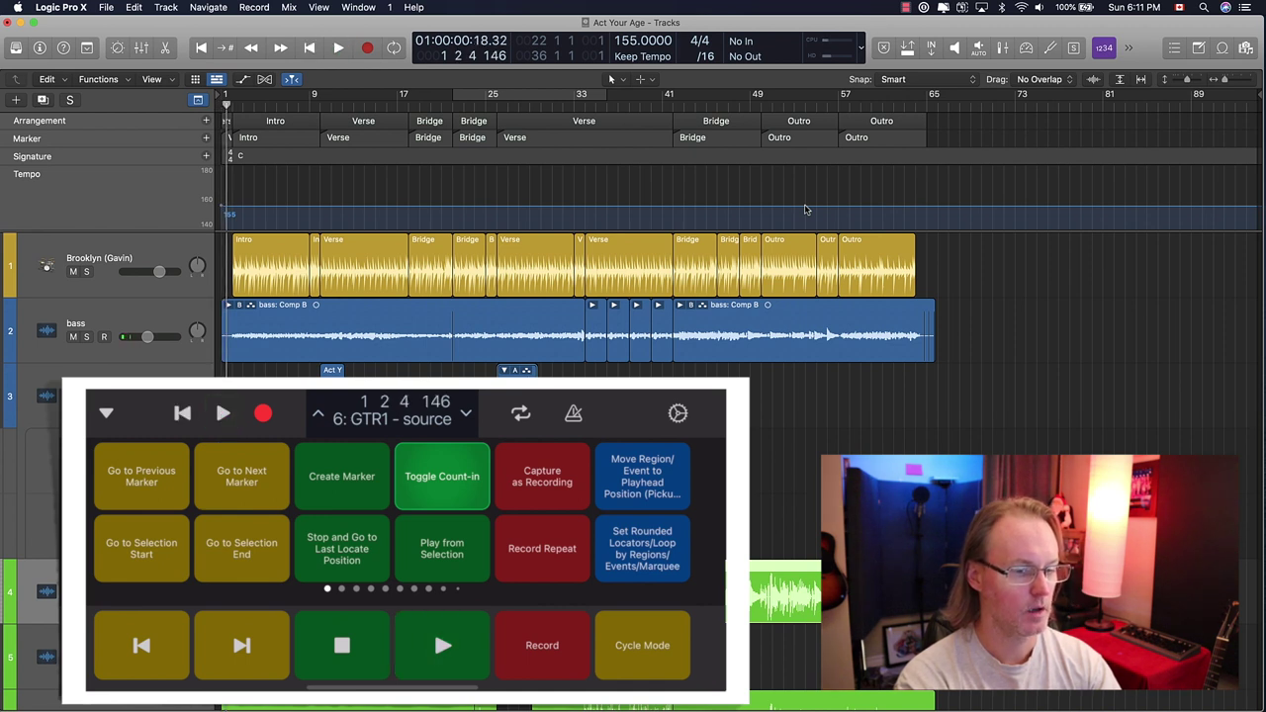
key("c")
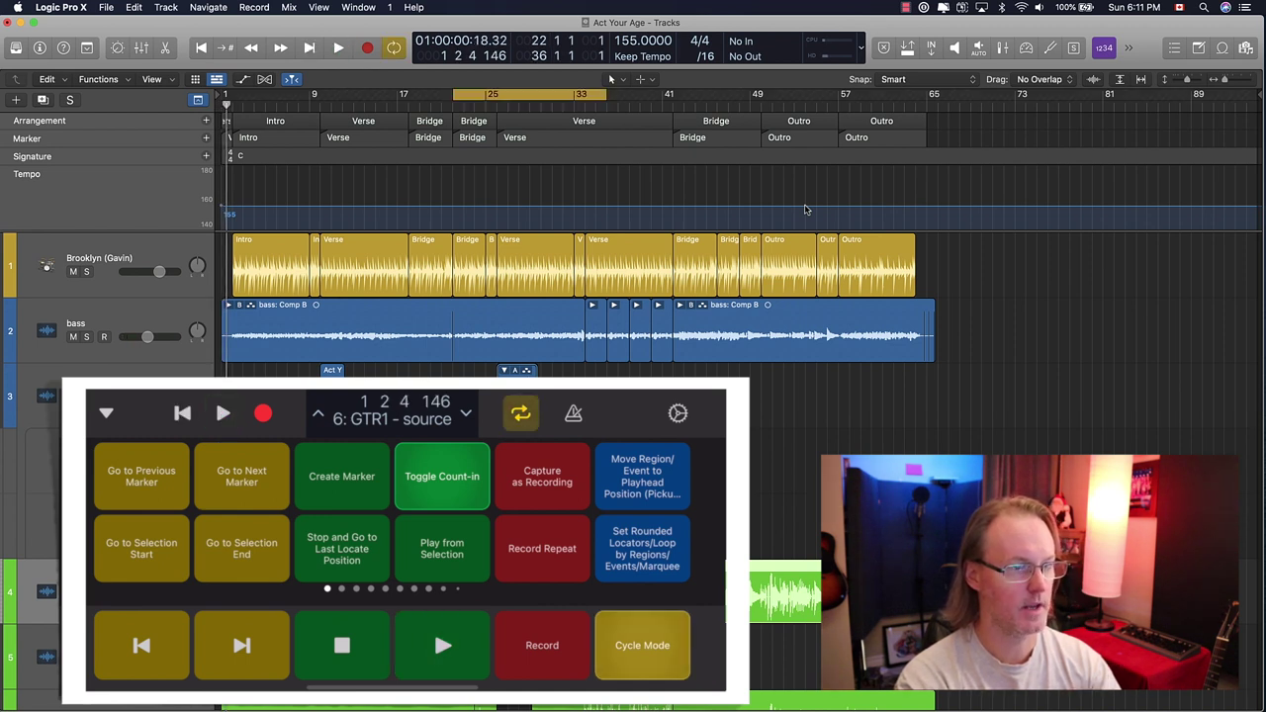
key("c")
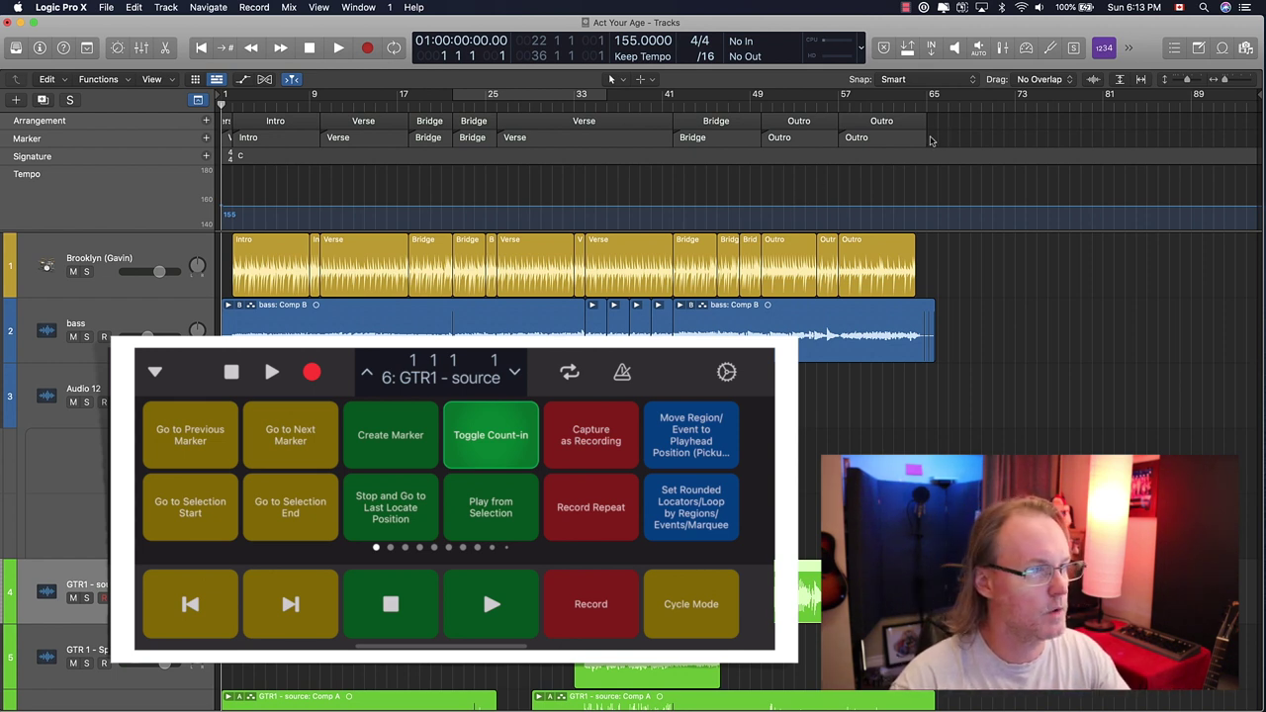
Delete all markers from the Marker track and recreate them from the arrangement markers
left_click(130, 139)
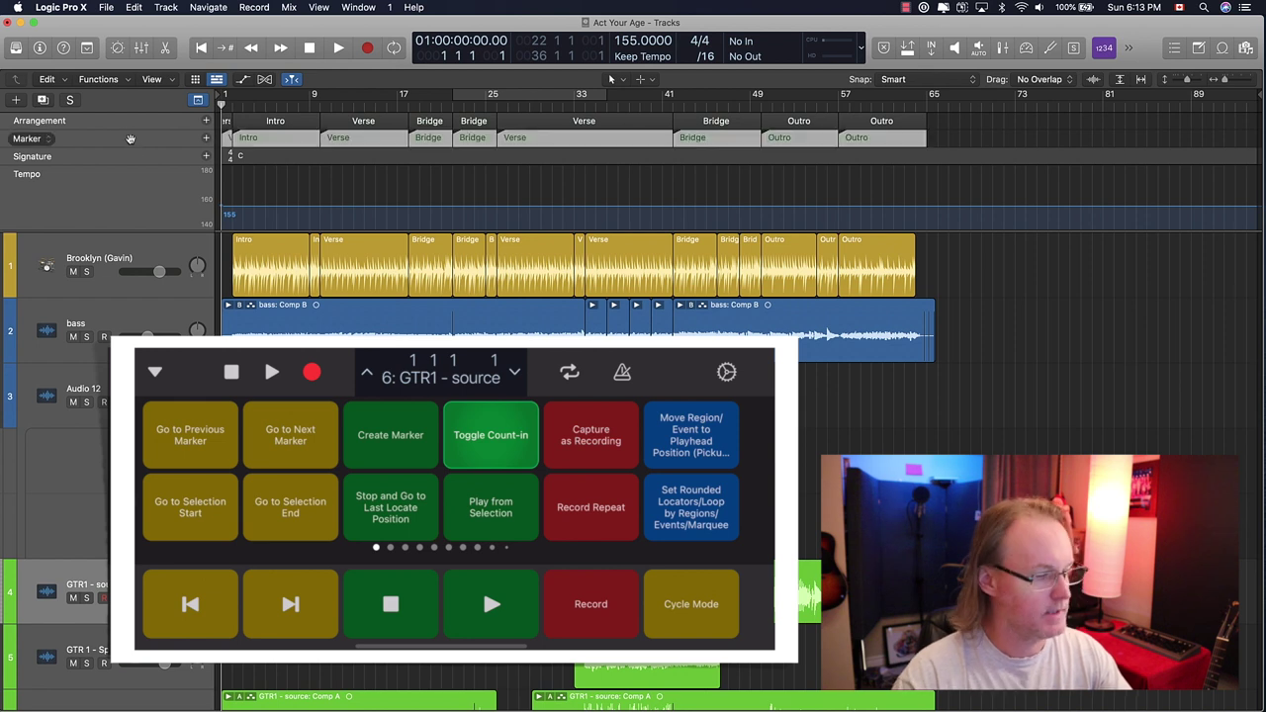
key("BackSpace")
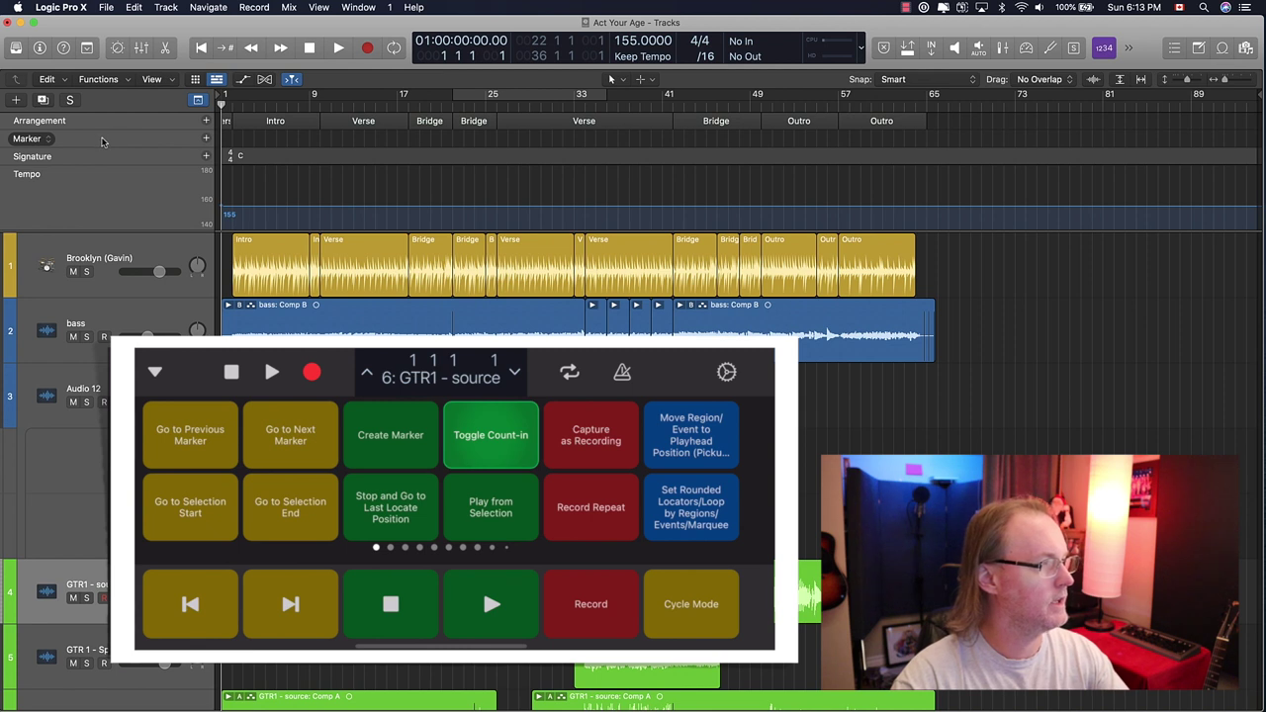
left_click(122, 121)
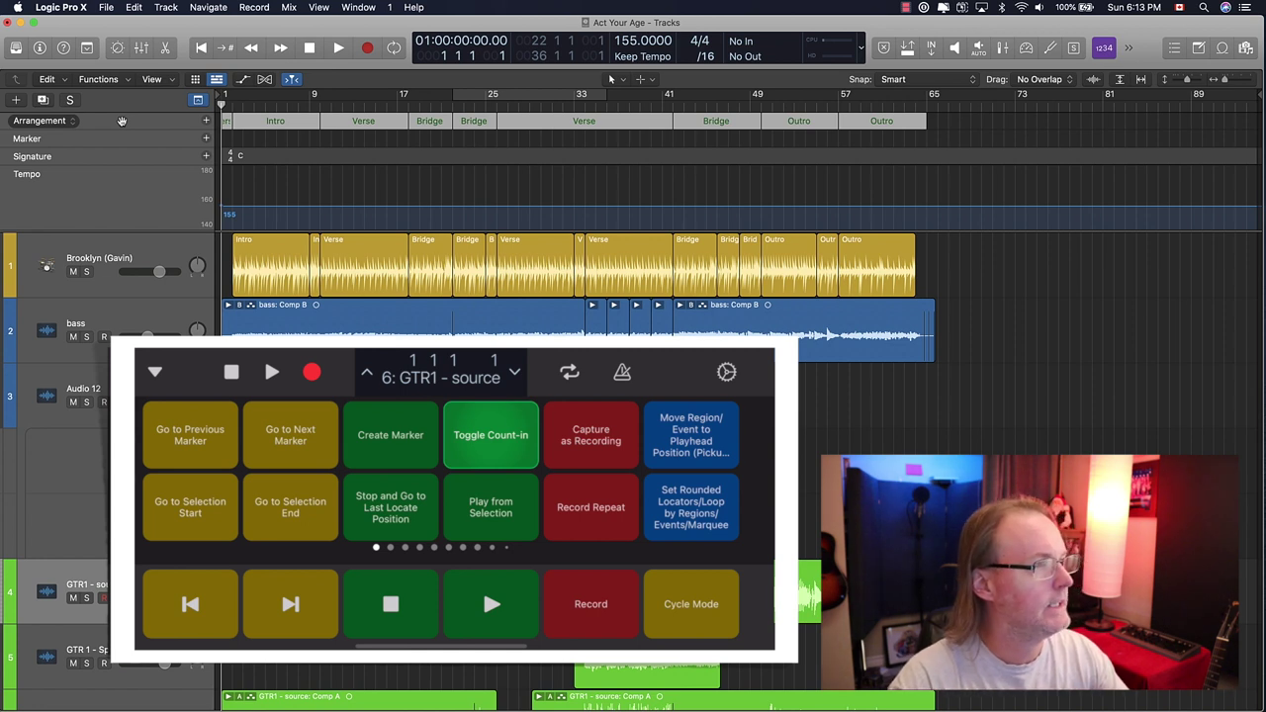
left_click(47, 139)
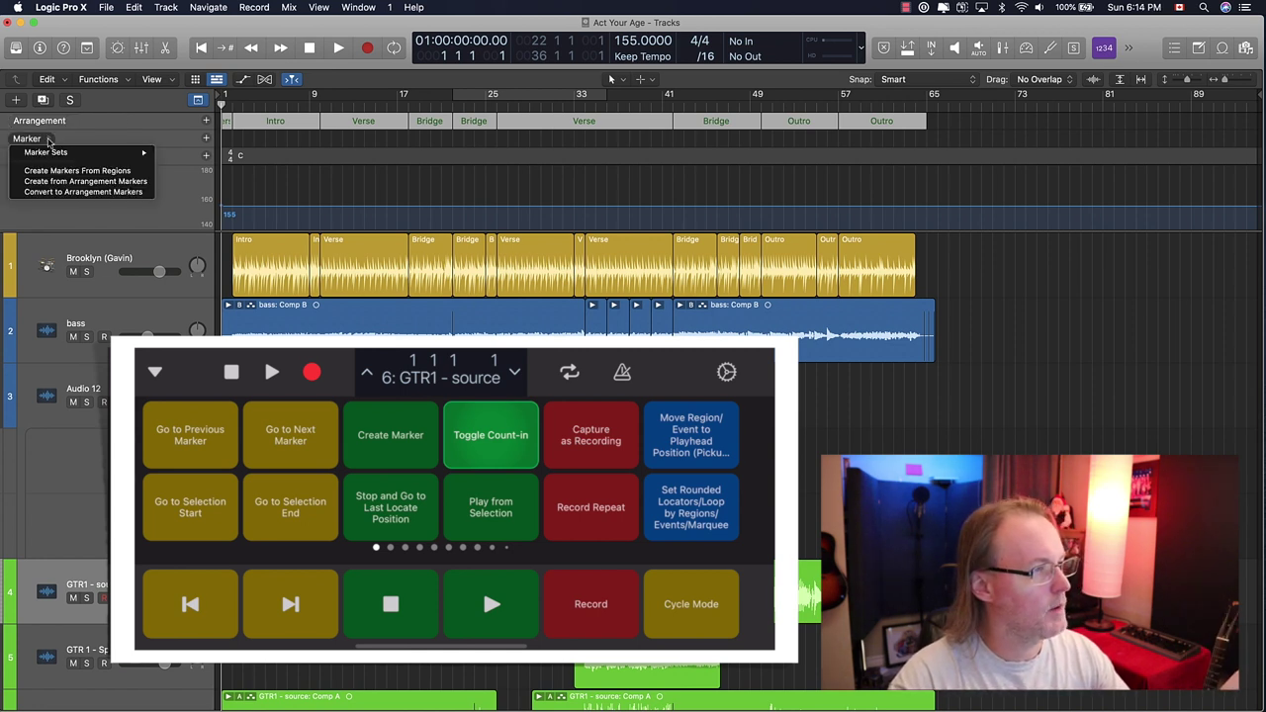
left_click(57, 182)
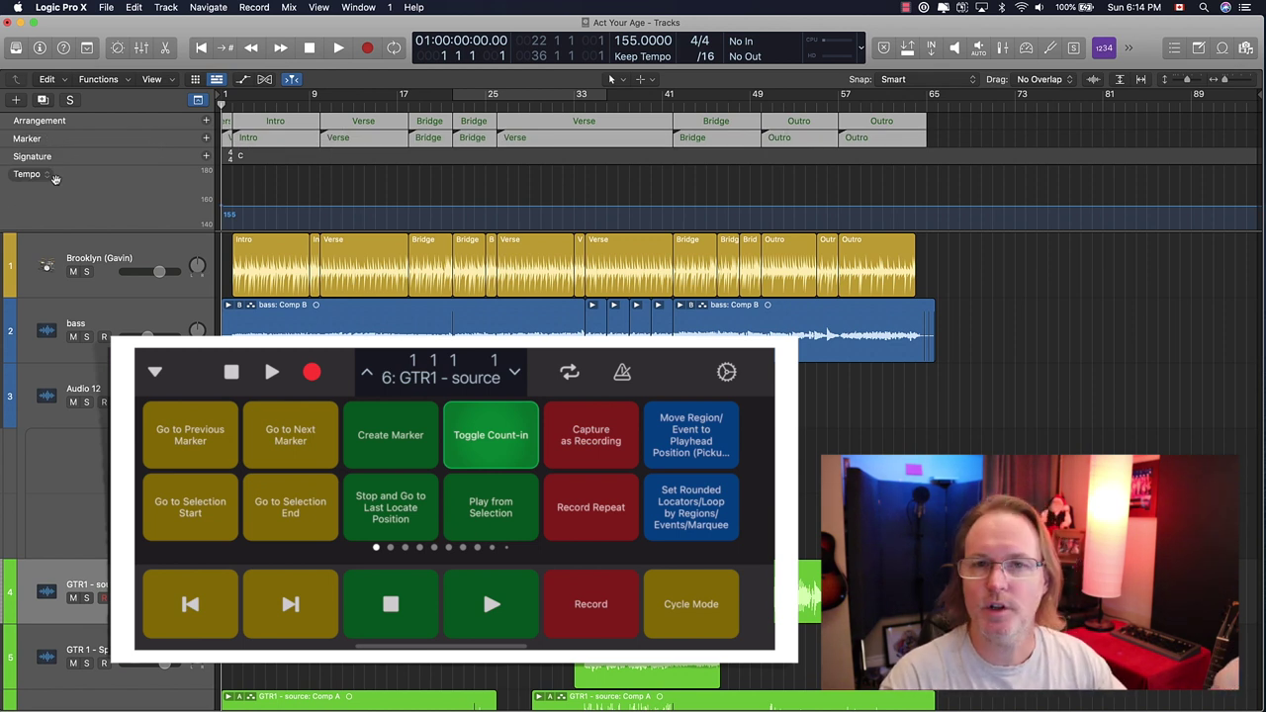
Jump the playhead forward and back through the project's markers, starting with the Logic Remote key command for the following marker
left_click(289, 435)
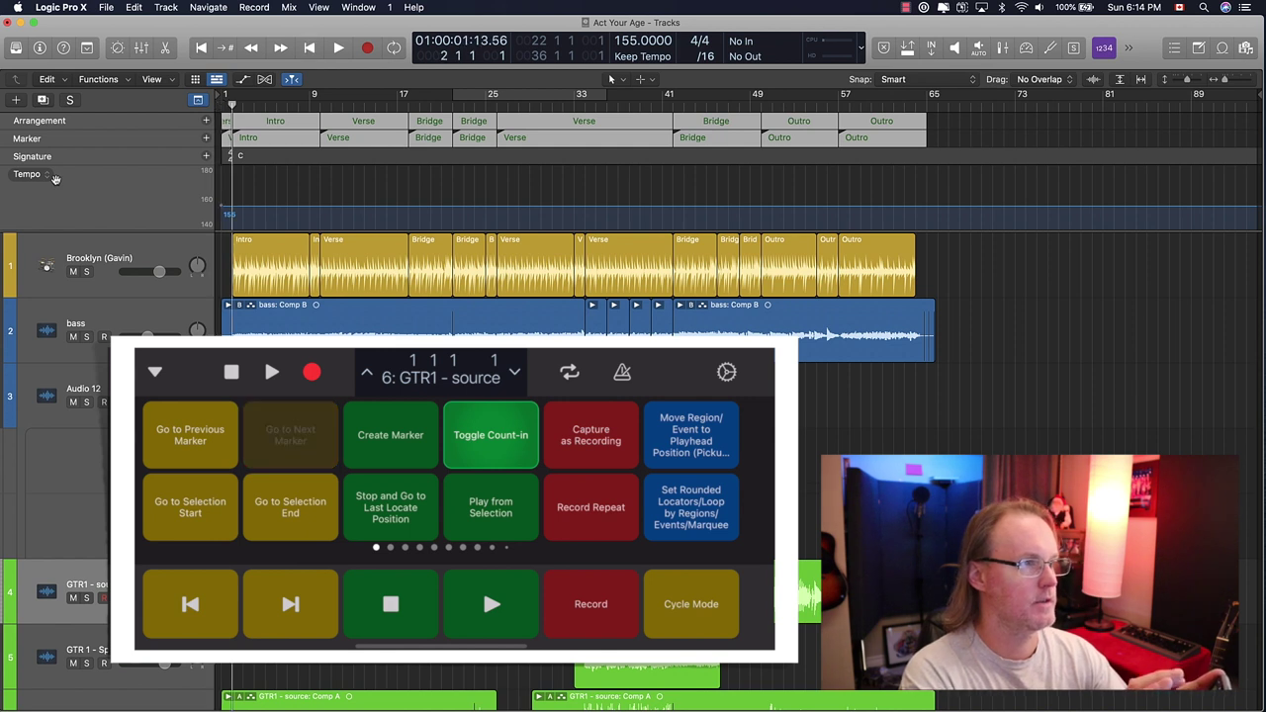
key("alt+period")
key("alt+period")
key("alt+period")
key("alt+comma")
key("alt+period")
key("alt+comma")
key("alt+period")
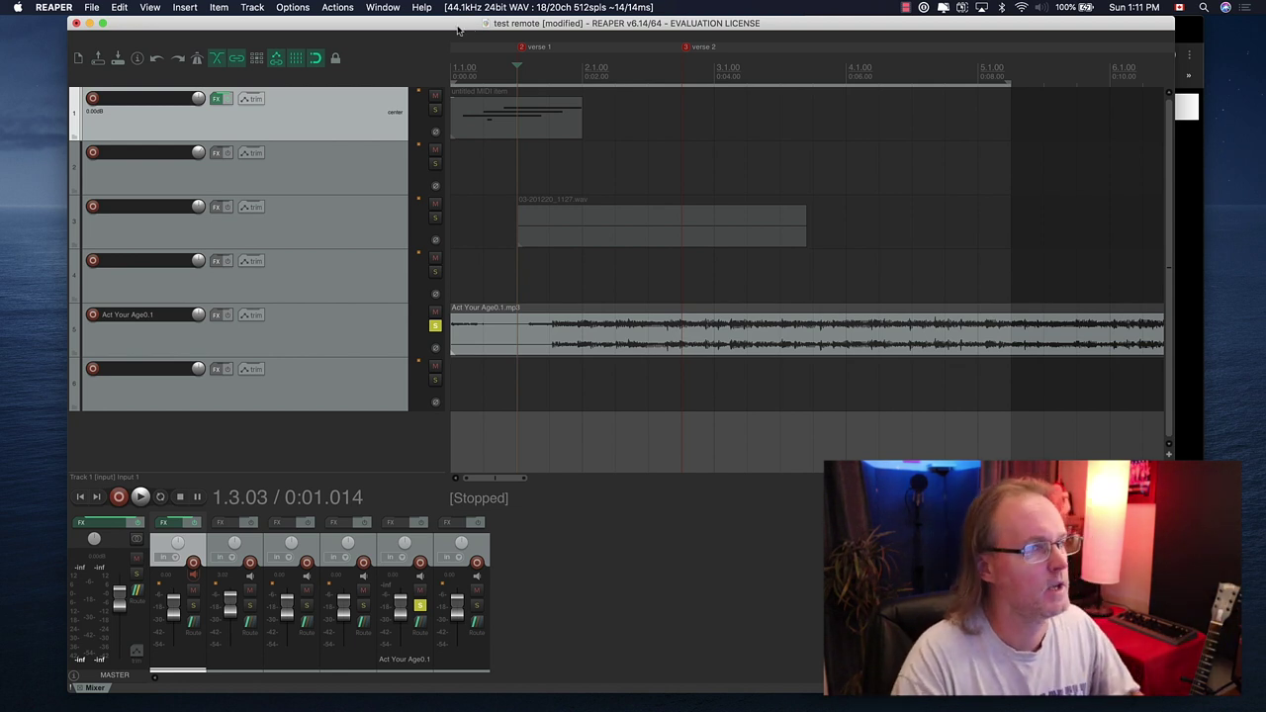
Find and switch to the Terminal app through Spotlight
key("super+space")
type("termin")
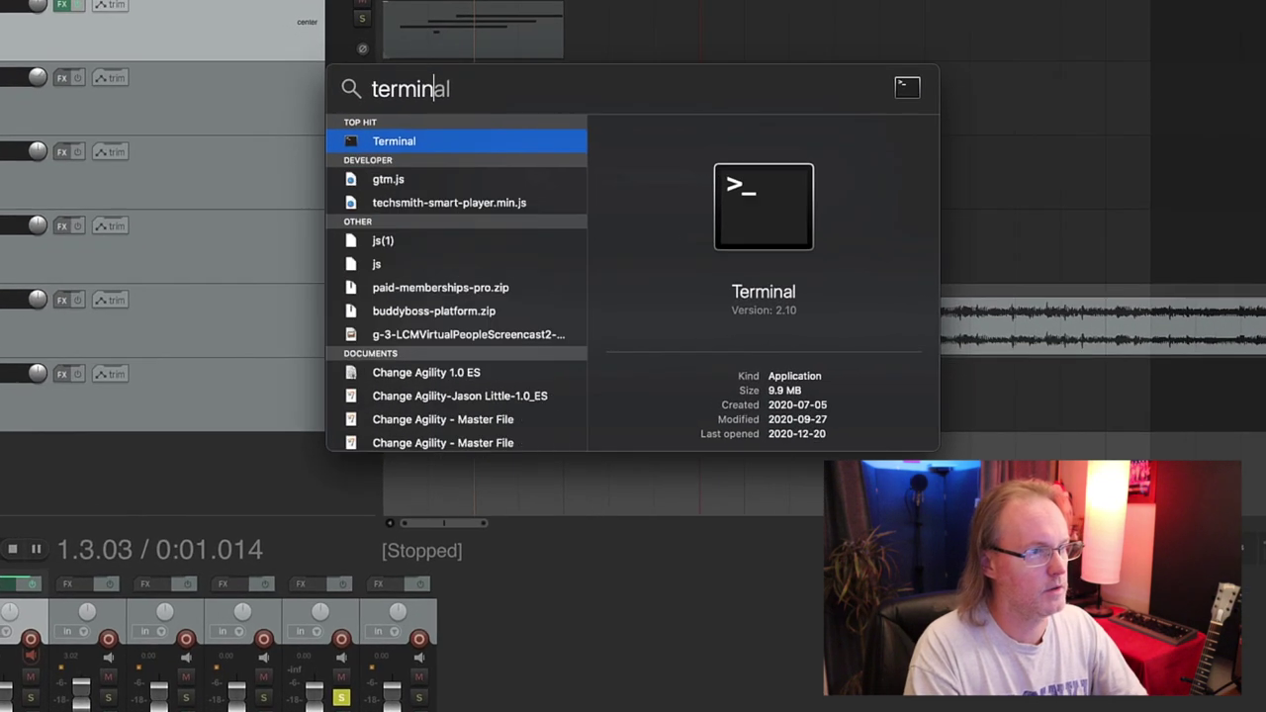
type("al")
key("Return")
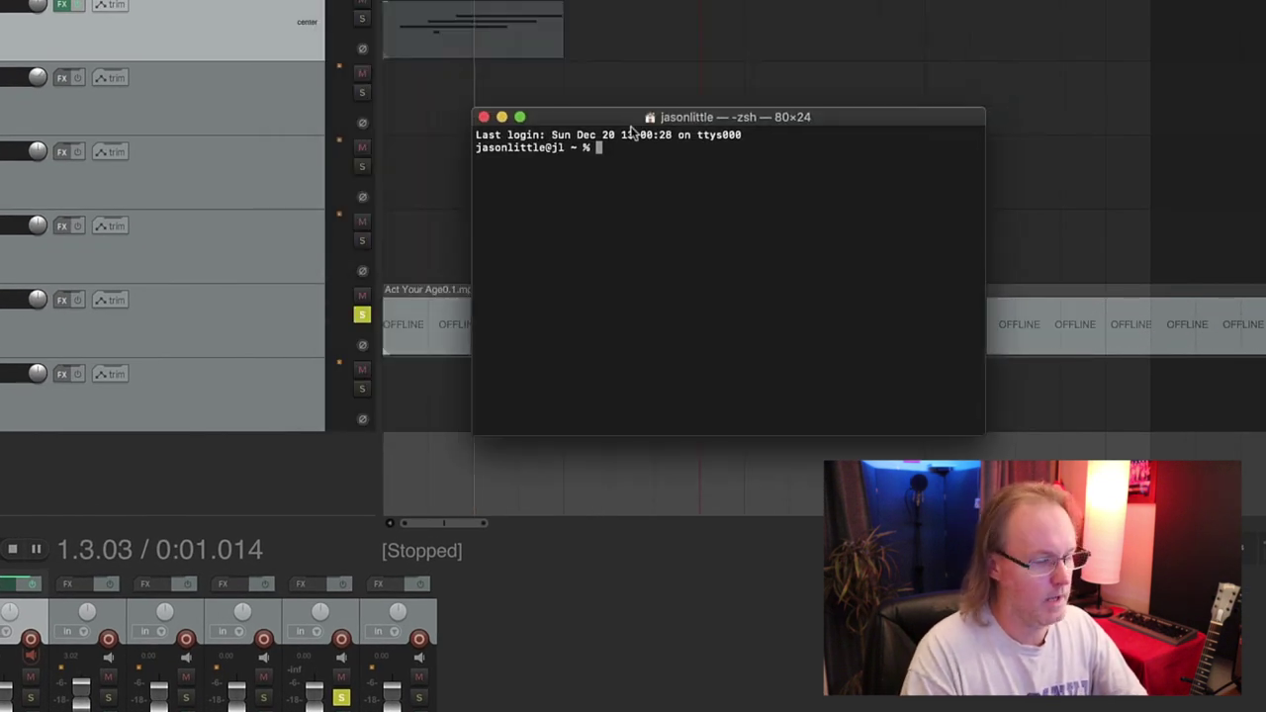
Open /etc/apache2/httpd.conf with sudo vi, entering the account password to authorize it
type("sudo vi /etc/apache2/httpd.conf")
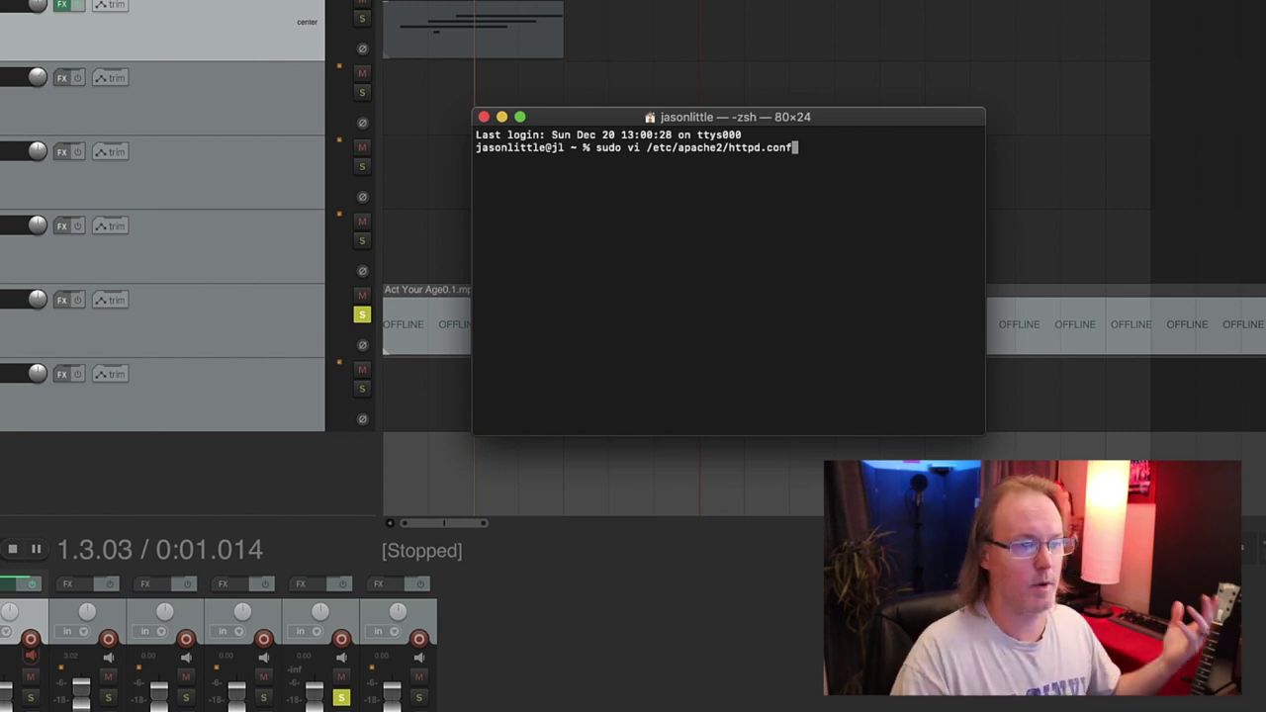
key("Return")
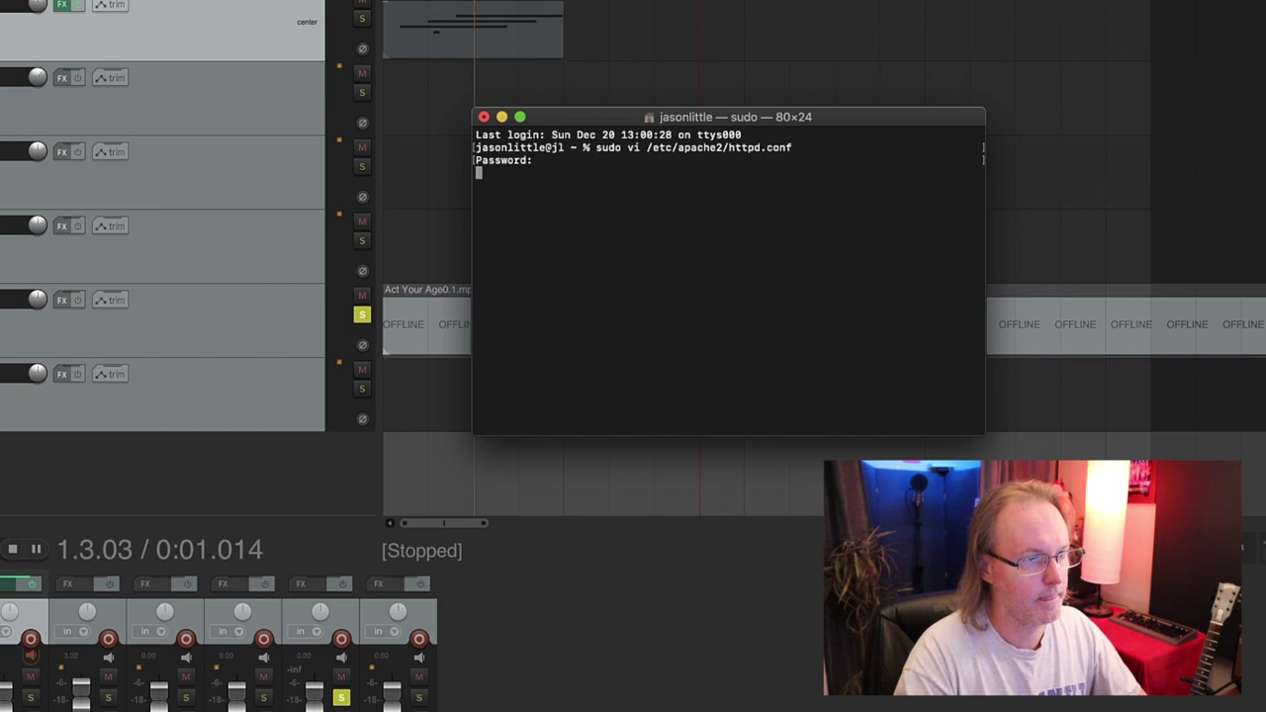
key("Return")
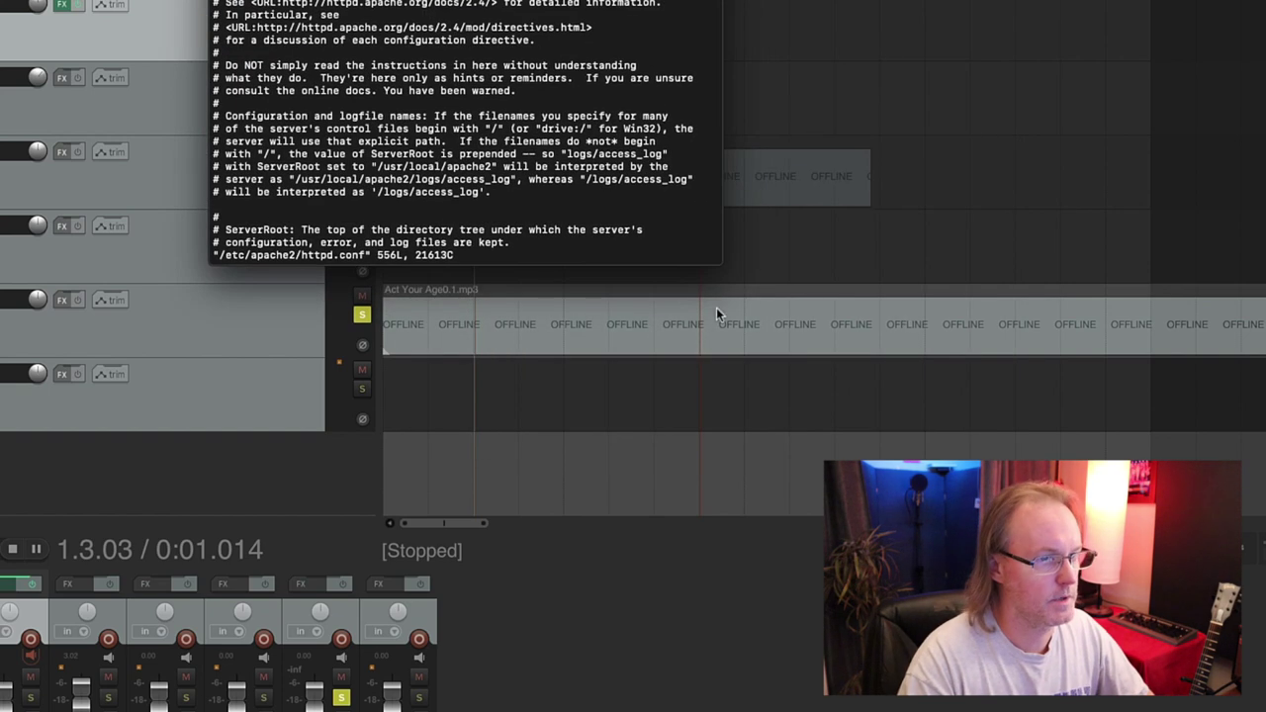
Examine the commented-out and active ServerRoot lines in an enlarged window, and close the Terminal window, terminating its running processes
left_click_drag(722, 268, 1082, 669)
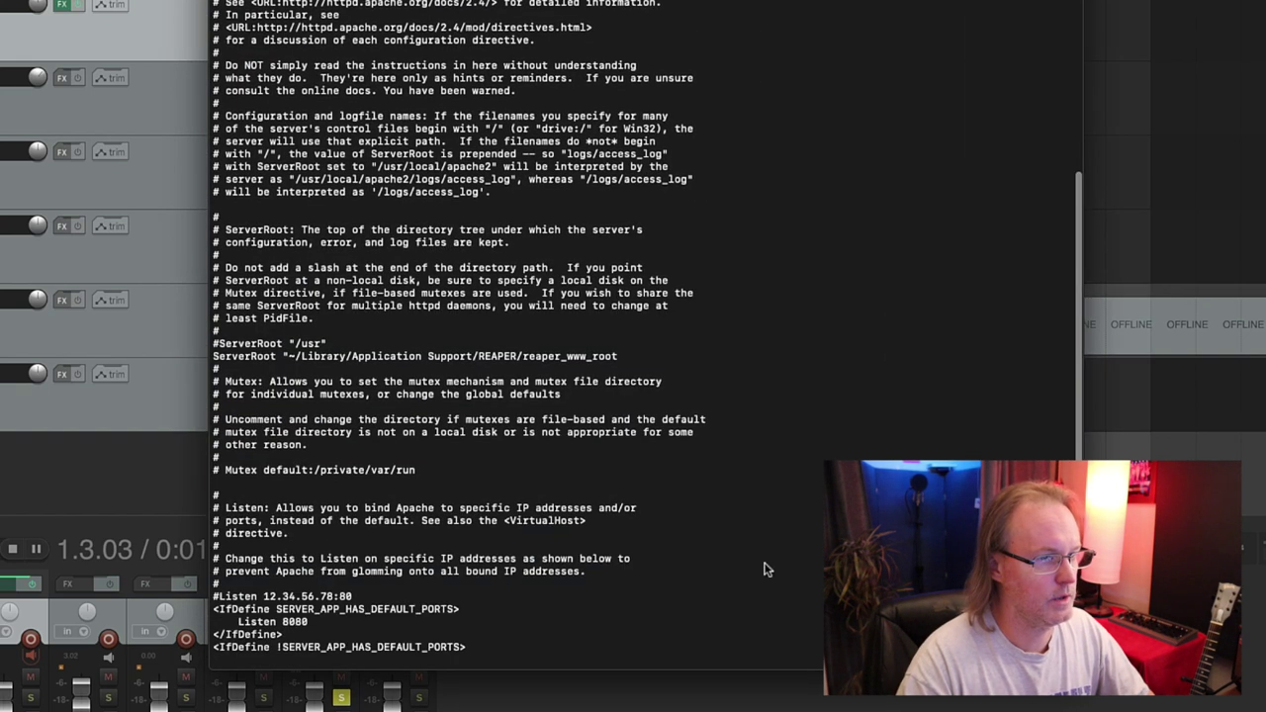
left_click_drag(638, 364, 211, 356)
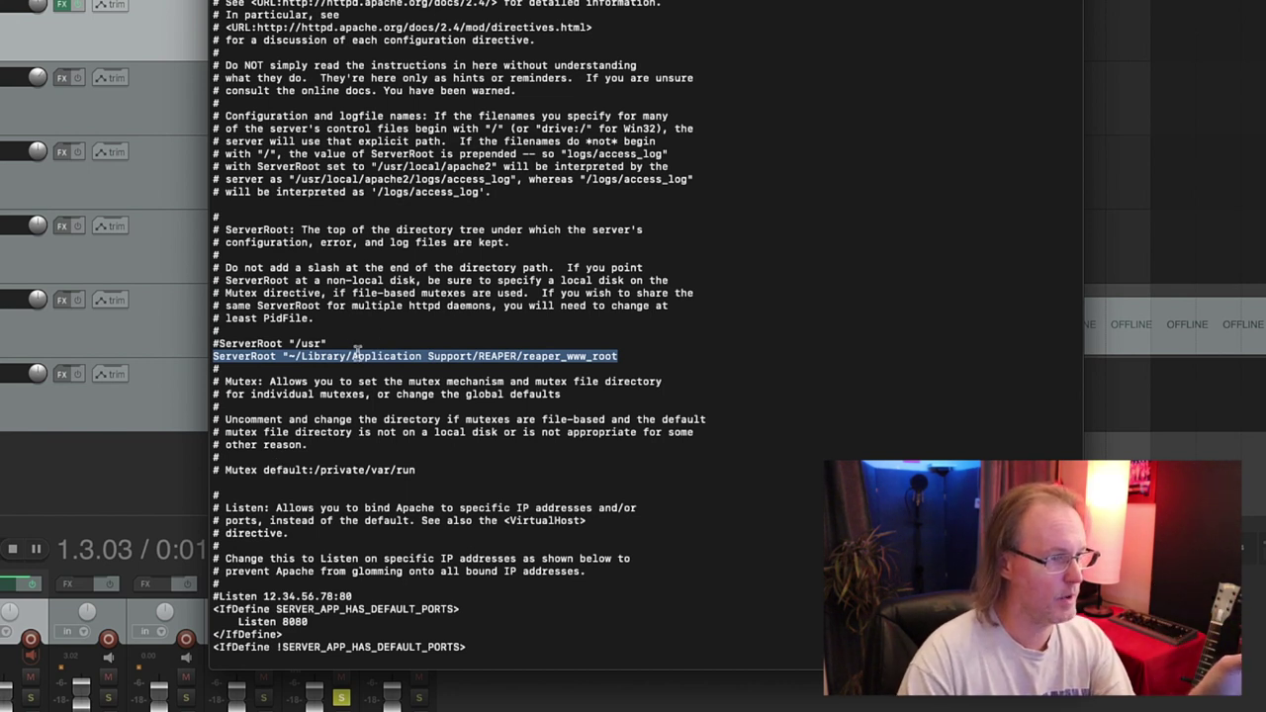
triple_click(304, 344)
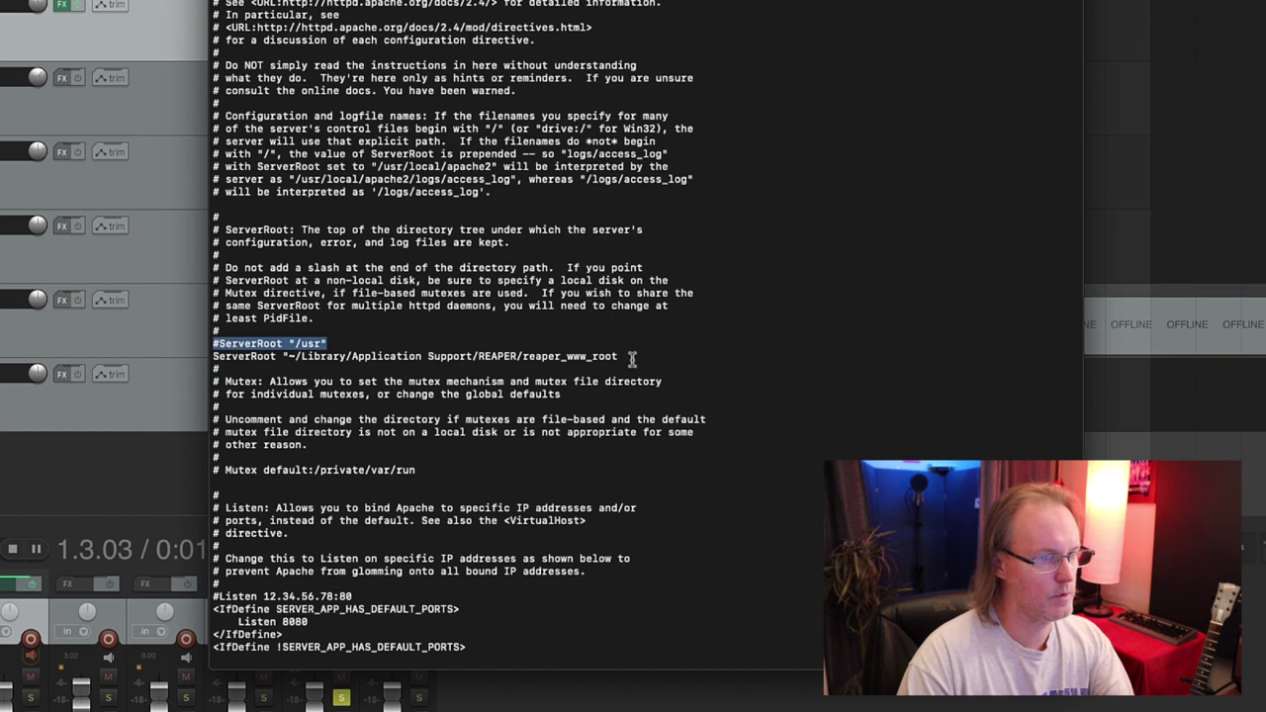
left_click_drag(633, 357, 195, 351)
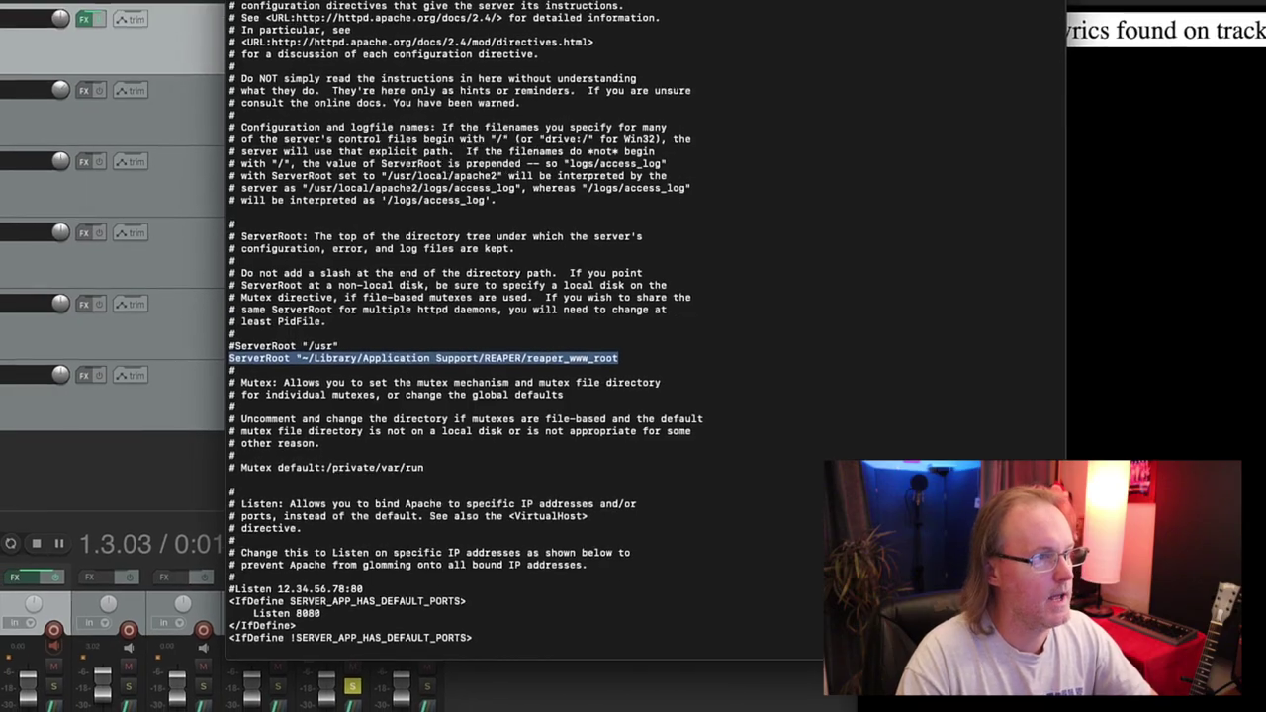
left_click(345, 176)
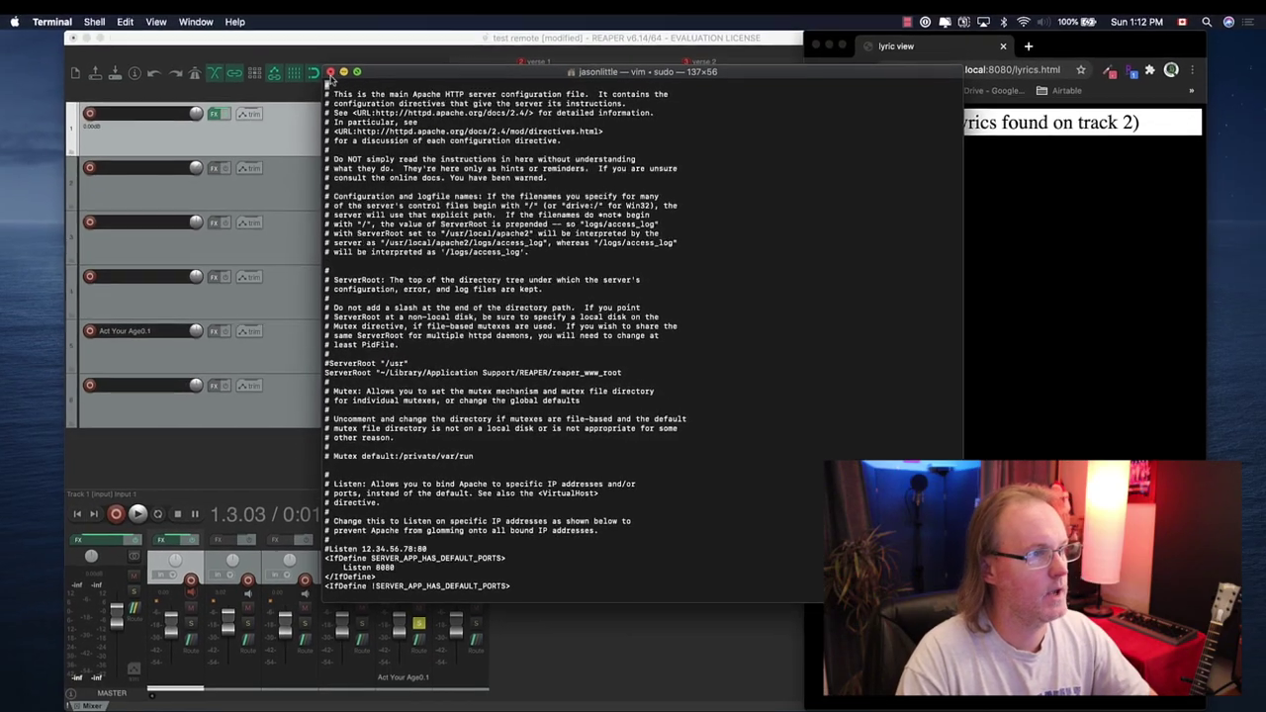
left_click(332, 72)
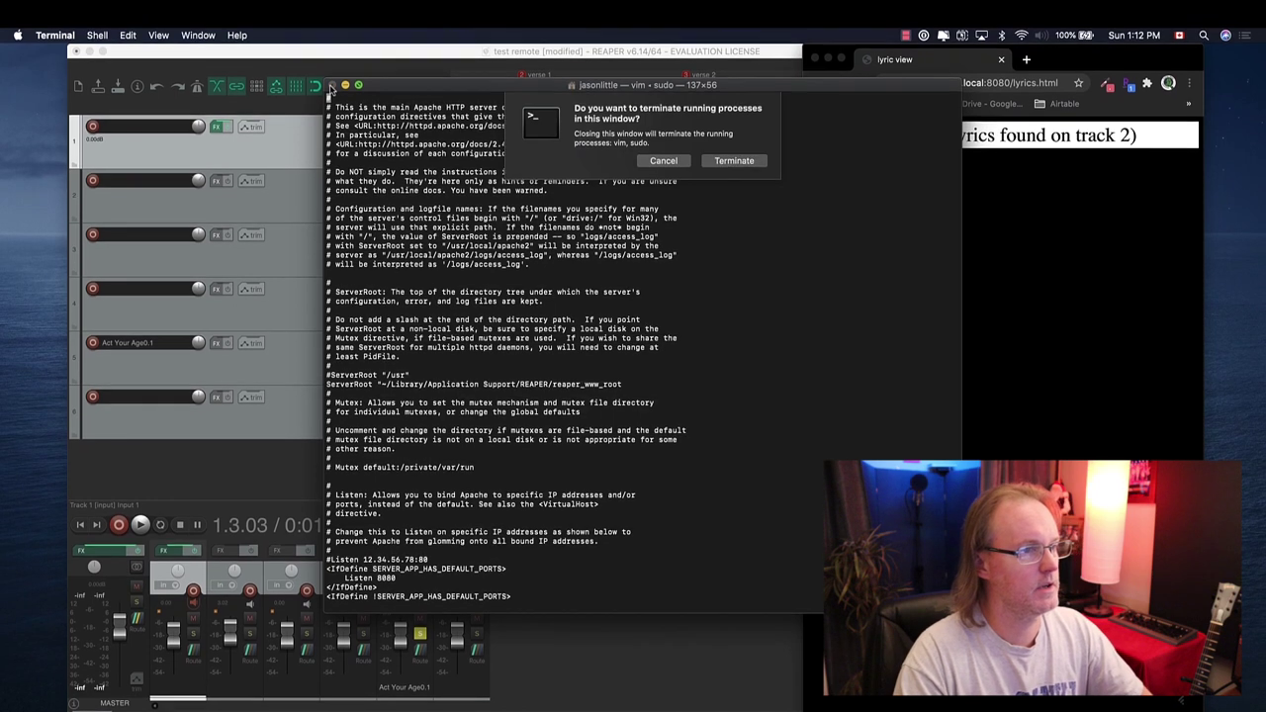
left_click(734, 165)
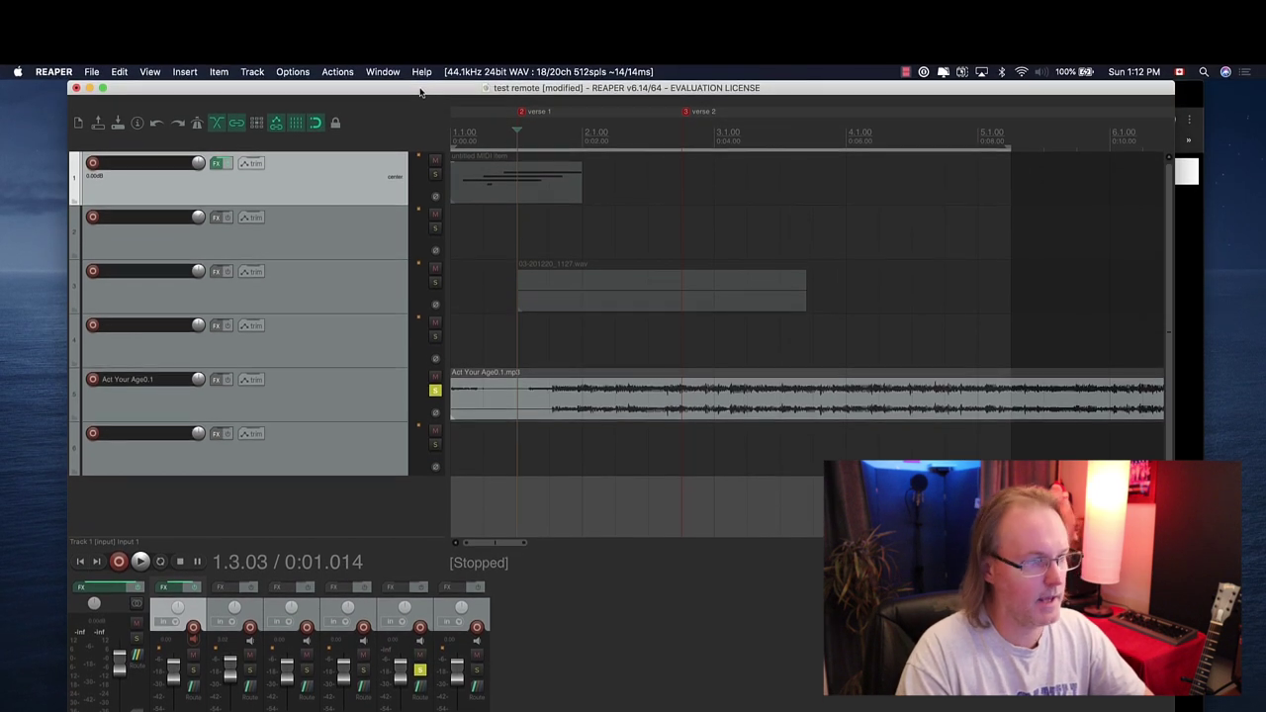
In REAPER's Control/OSC/web preferences, preview and cancel adding a control surface, and open the existing web browser interface for editing
key("super+comma")
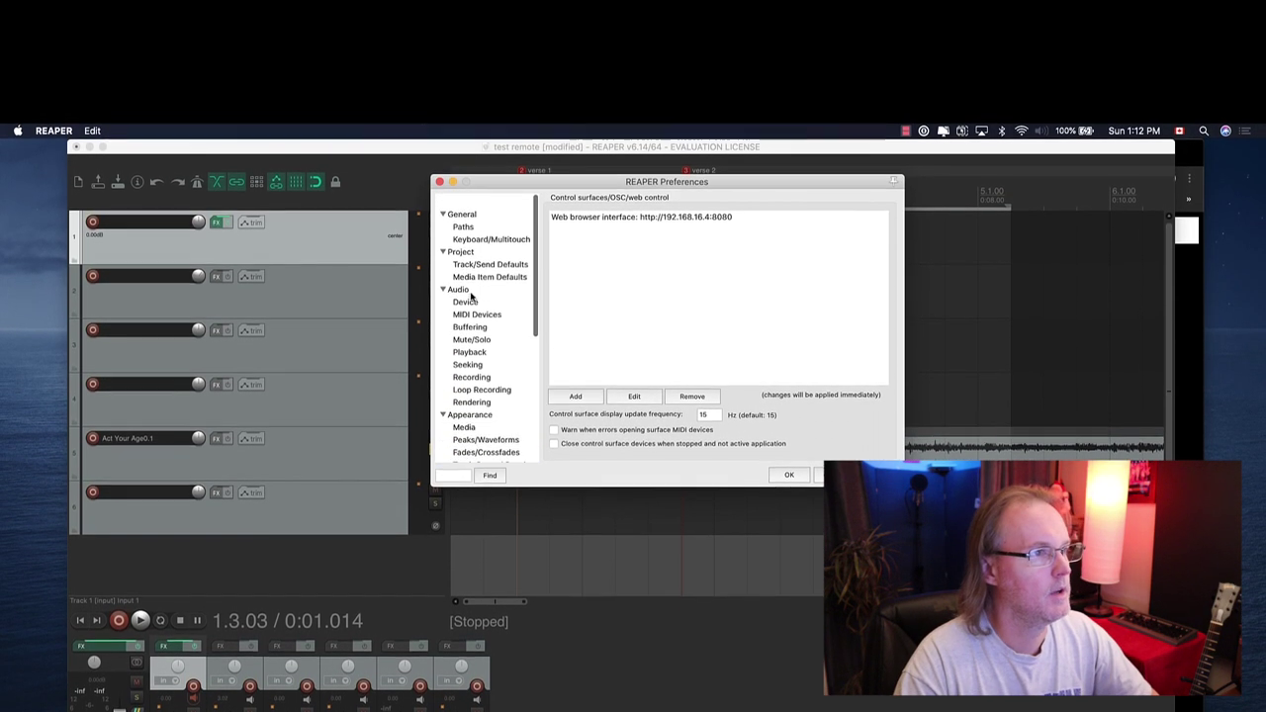
scroll(472, 296, "down", 10)
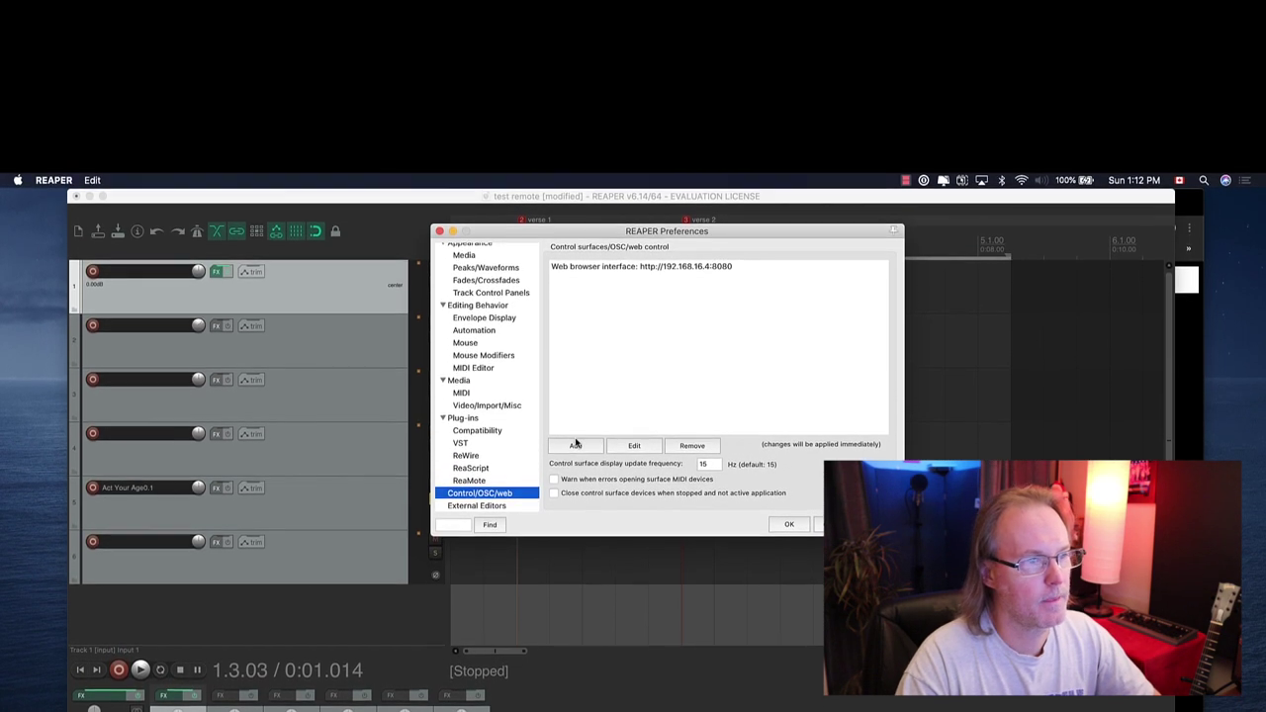
left_click(575, 441)
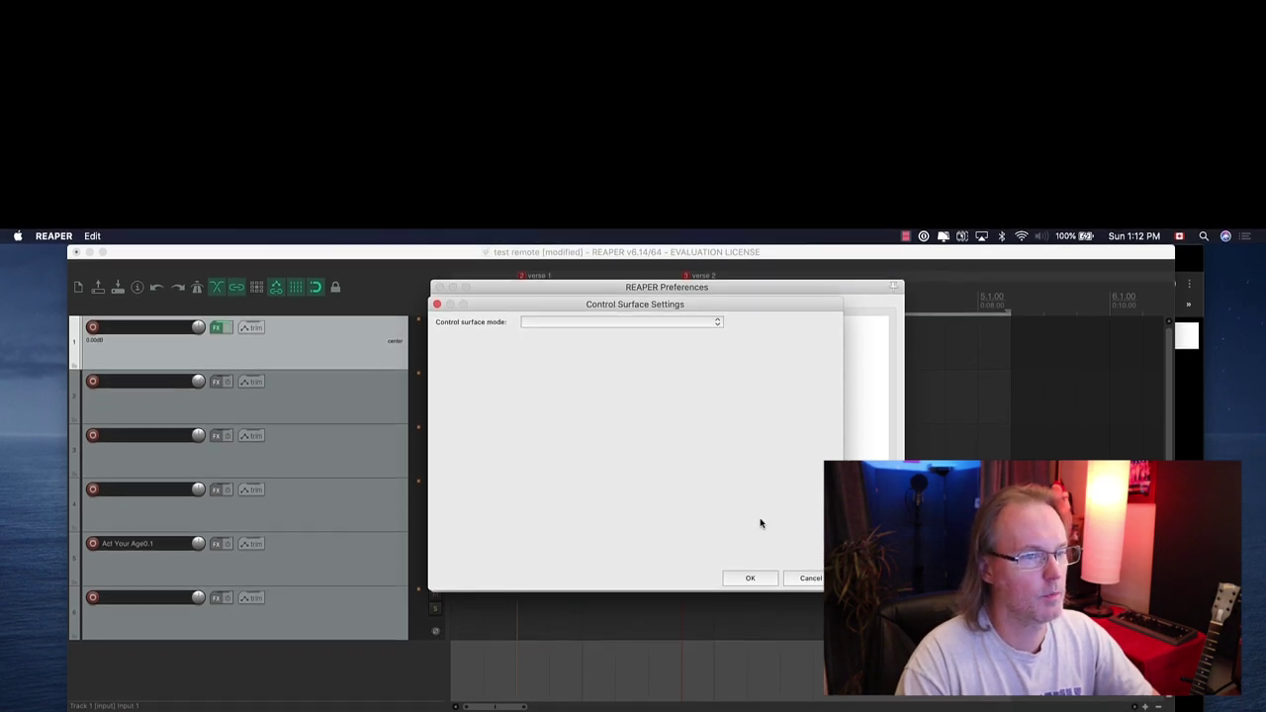
left_click(810, 582)
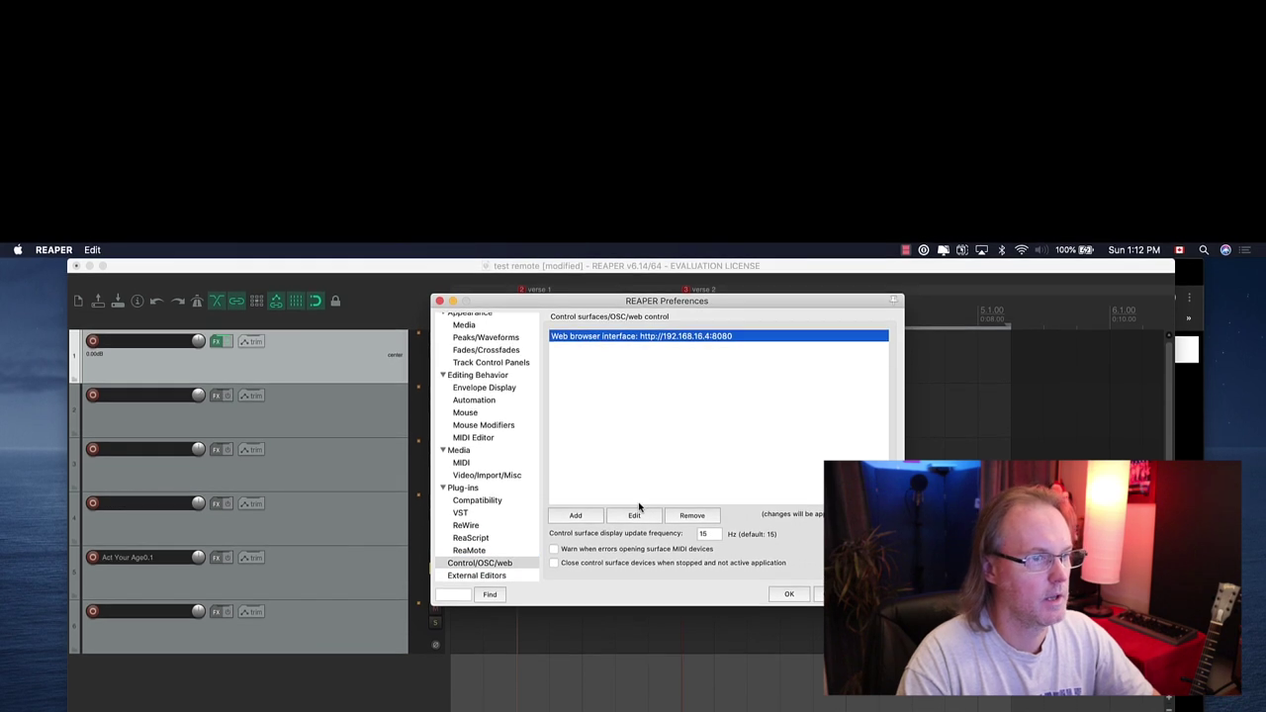
left_click(635, 513)
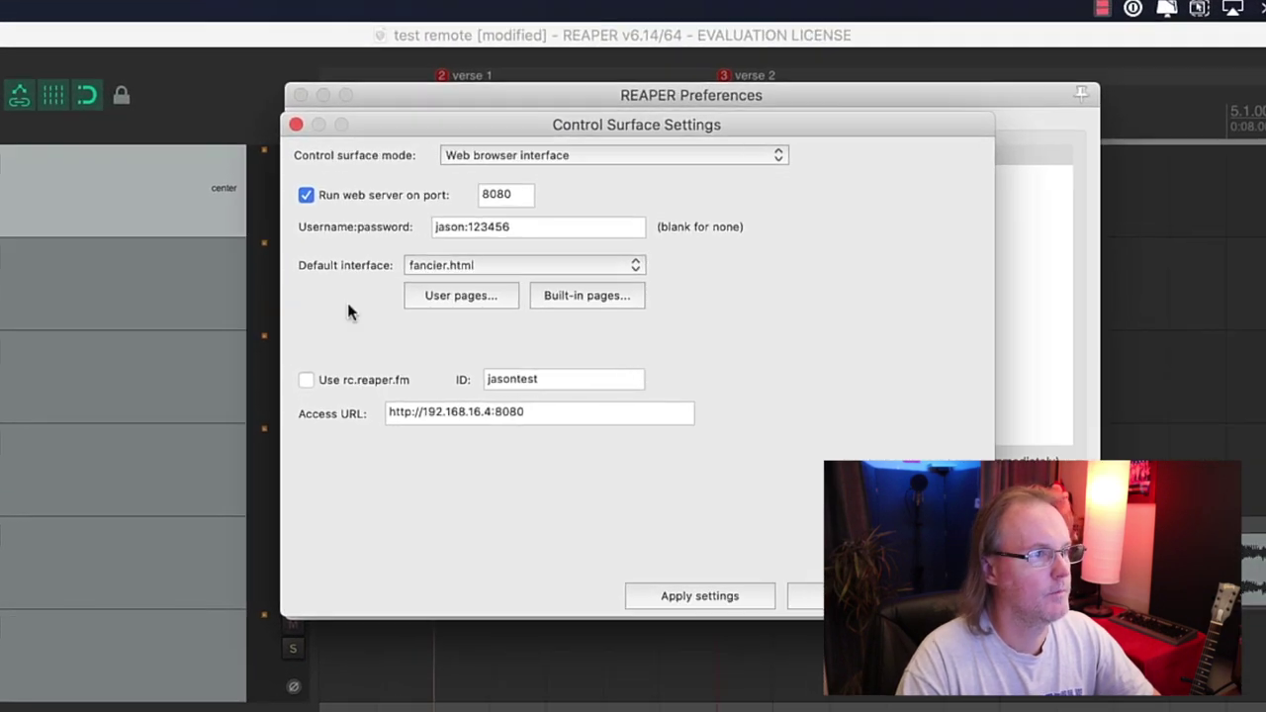